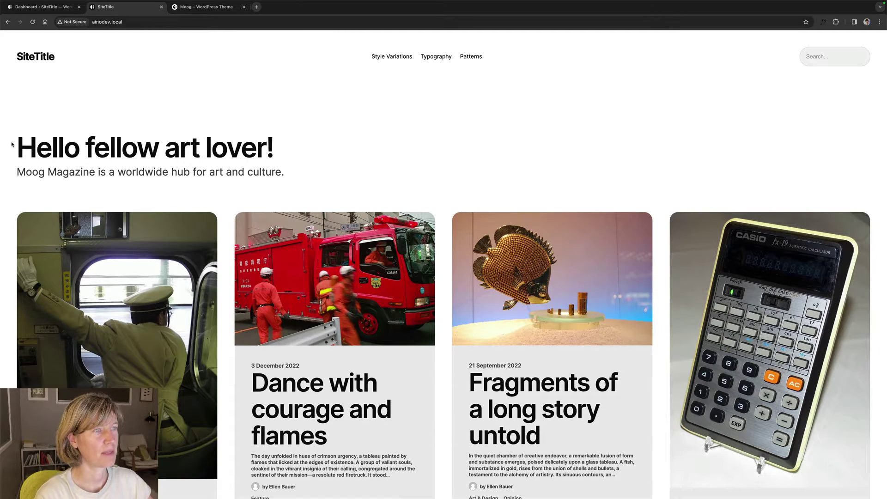
Scroll through the home page's post cards, then switch to the WordPress admin Dashboard tab
{"action": "scroll", "coordinate": [11, 144], "scroll_direction": "down", "scroll_amount": 10}
{"action": "scroll", "coordinate": [13, 145], "scroll_direction": "up", "scroll_amount": 12}
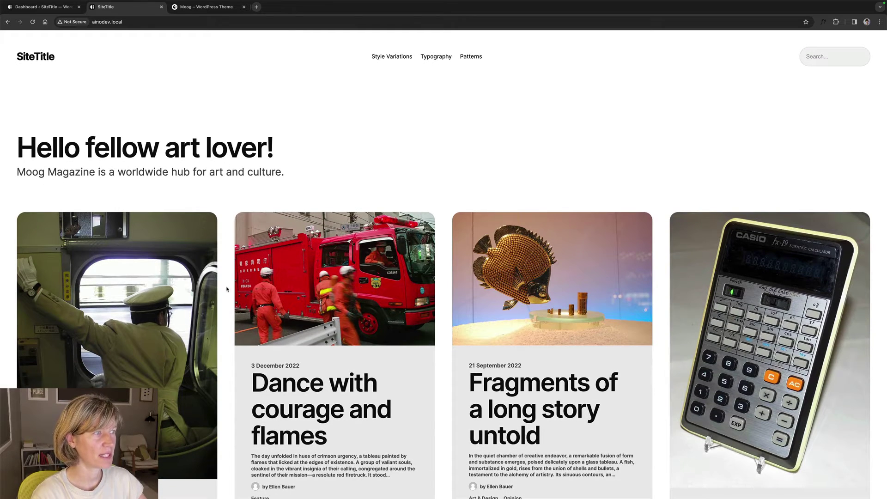
{"action": "scroll", "coordinate": [263, 333], "scroll_direction": "down", "scroll_amount": 3}
{"action": "scroll", "coordinate": [262, 333], "scroll_direction": "down", "scroll_amount": 1}
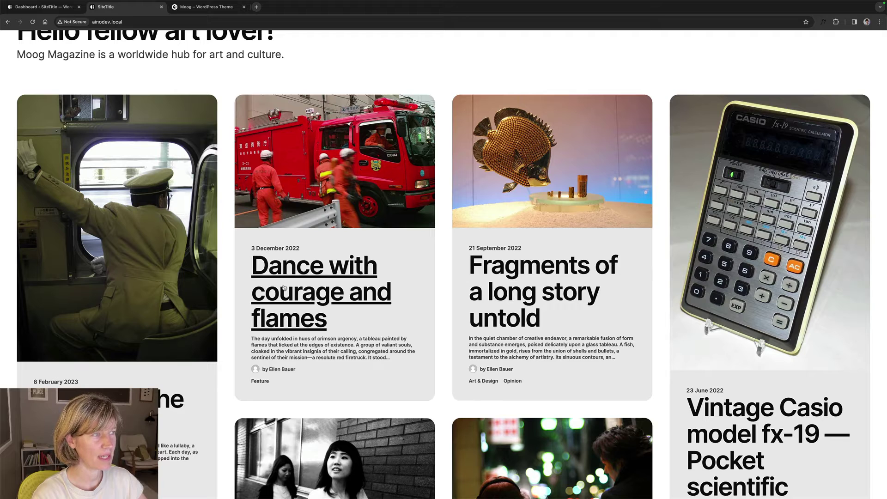
{"action": "scroll", "coordinate": [305, 352], "scroll_direction": "down", "scroll_amount": 1}
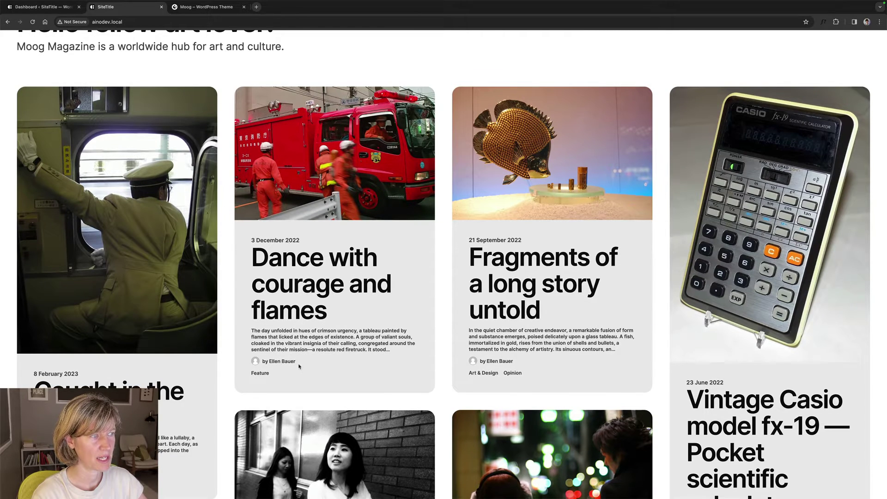
{"action": "scroll", "coordinate": [259, 357], "scroll_direction": "up", "scroll_amount": 6}
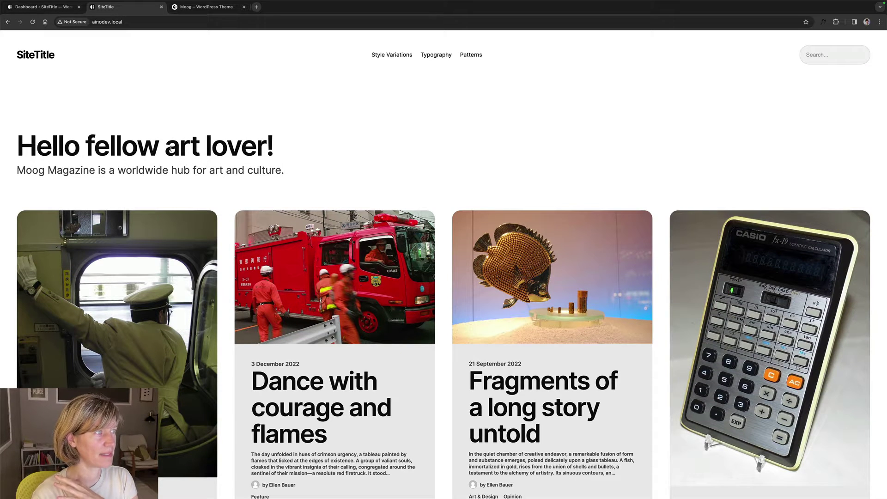
{"action": "scroll", "coordinate": [242, 166], "scroll_direction": "down", "scroll_amount": 3}
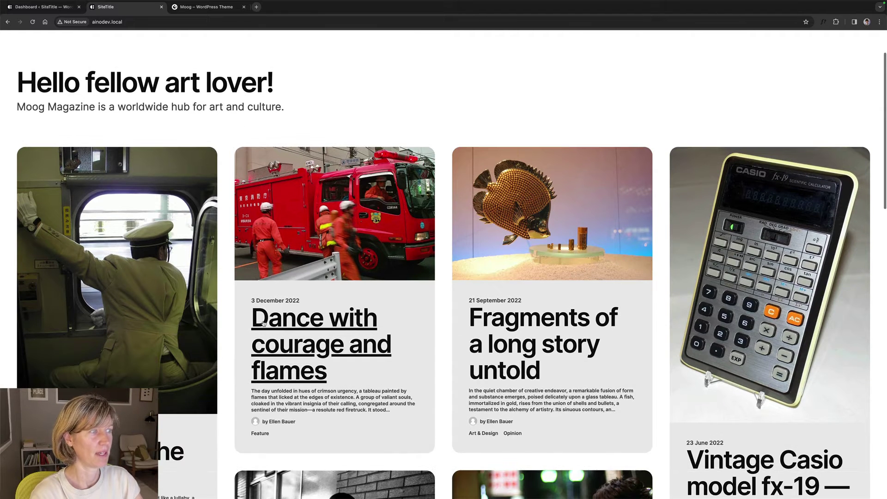
{"action": "scroll", "coordinate": [261, 221], "scroll_direction": "up", "scroll_amount": 3}
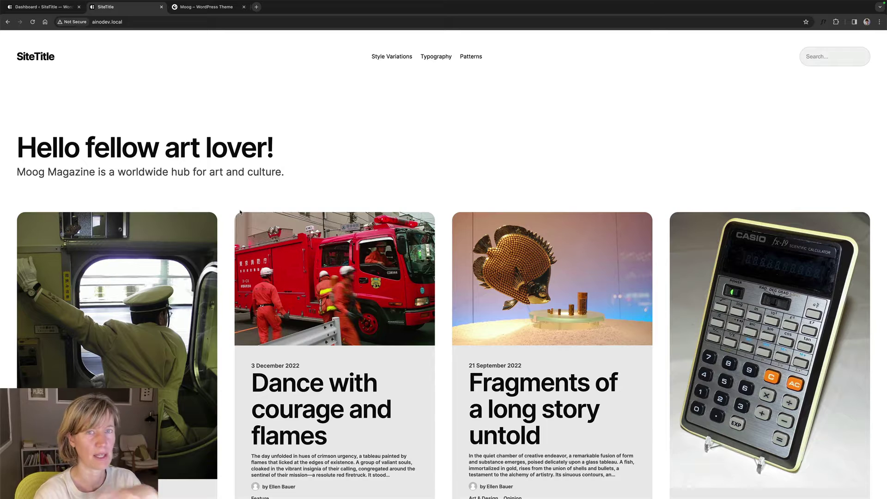
{"action": "left_click", "coordinate": [42, 6]}
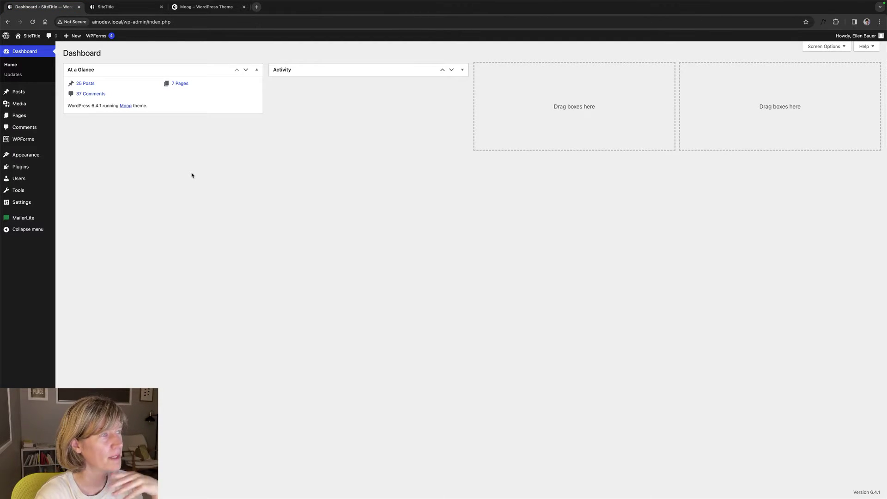
Bring up the Appearance menu in the admin sidebar to reach the Site Editor
{"action": "mouse_move", "coordinate": [32, 158]}
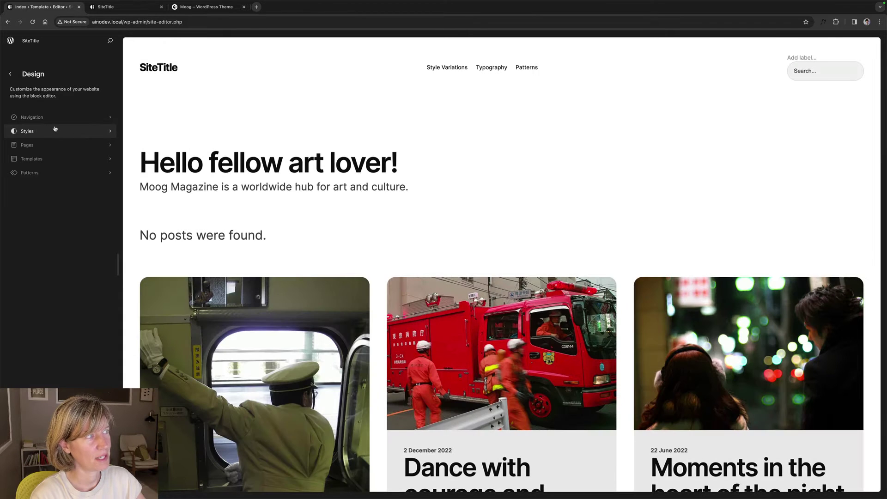
{"action": "left_click", "coordinate": [55, 129]}
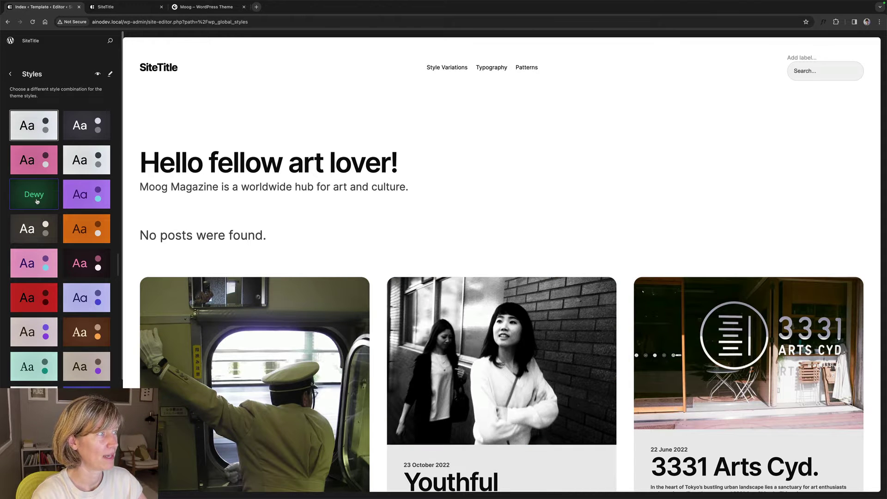
{"action": "left_click", "coordinate": [37, 201]}
{"action": "left_click", "coordinate": [86, 229]}
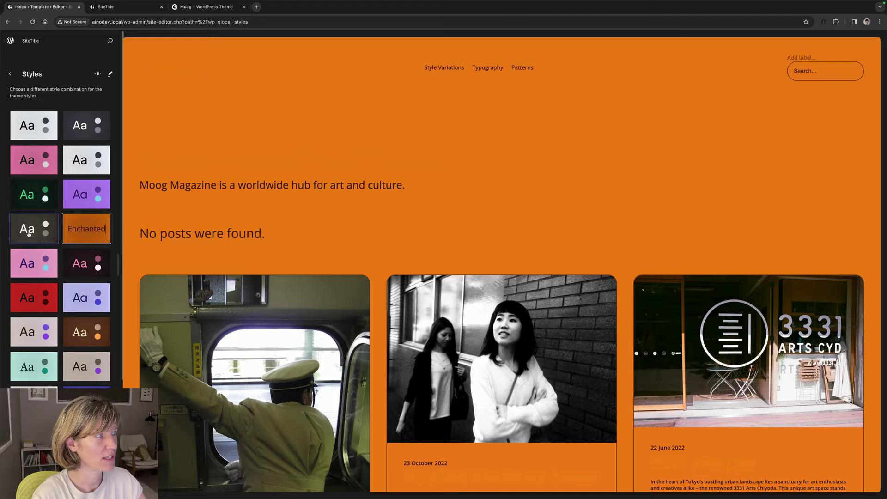
{"action": "left_click", "coordinate": [27, 233]}
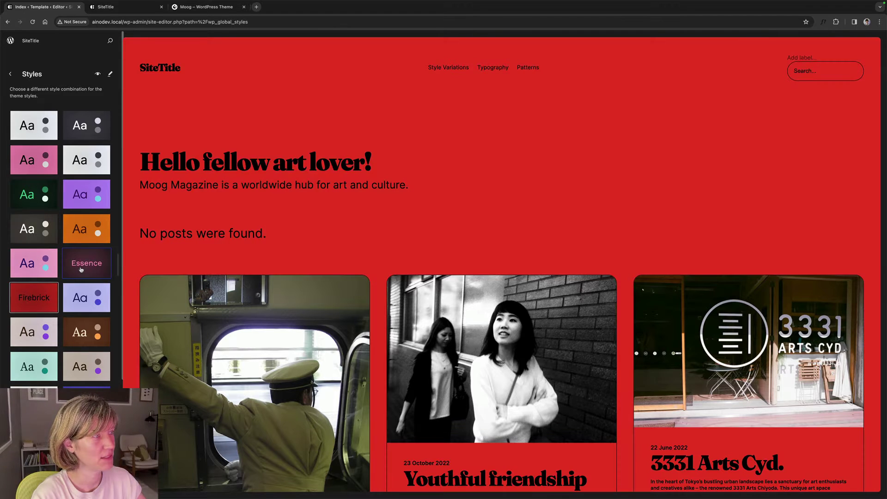
{"action": "left_click", "coordinate": [83, 268]}
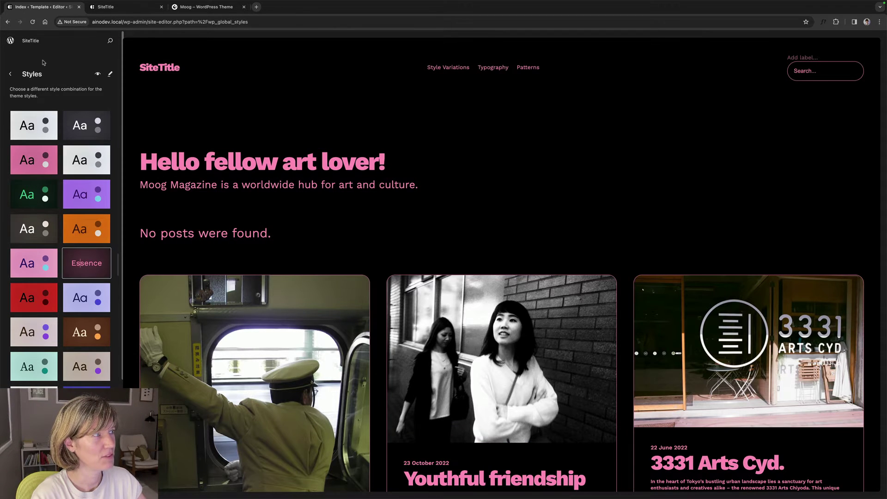
{"action": "left_click", "coordinate": [34, 125]}
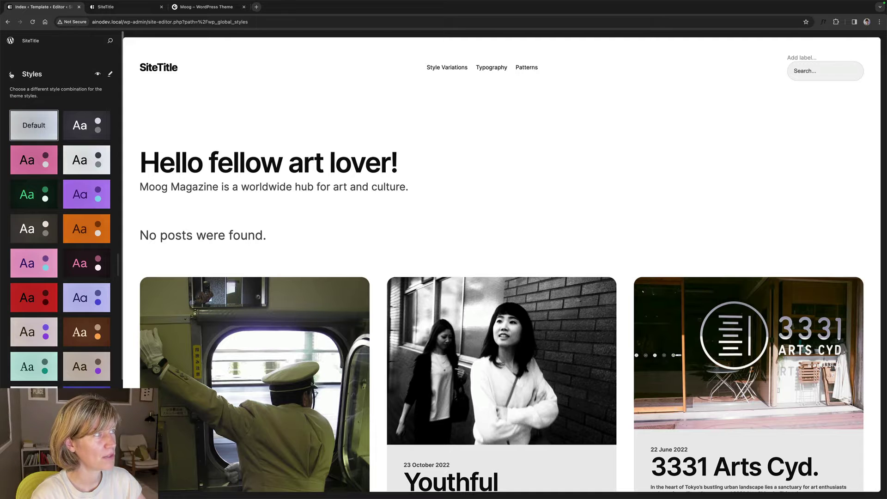
{"action": "left_click", "coordinate": [11, 73]}
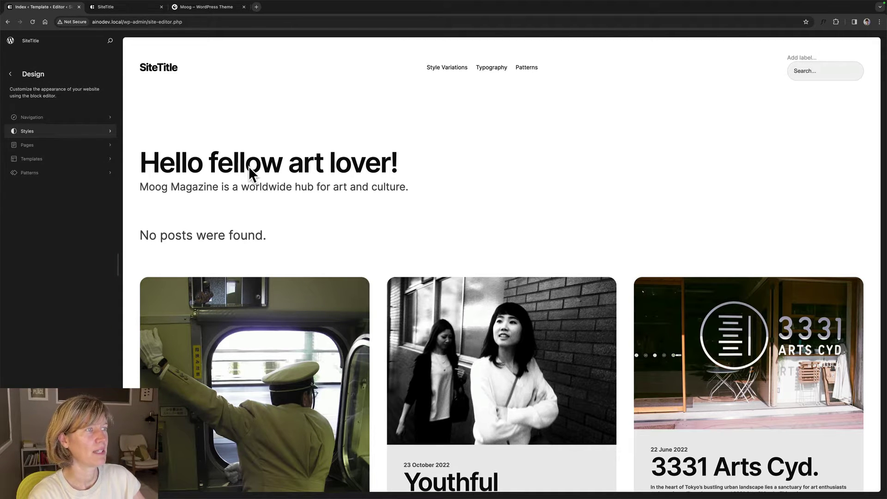
Open the Index template from the Templates list in edit mode
{"action": "left_click", "coordinate": [46, 159]}
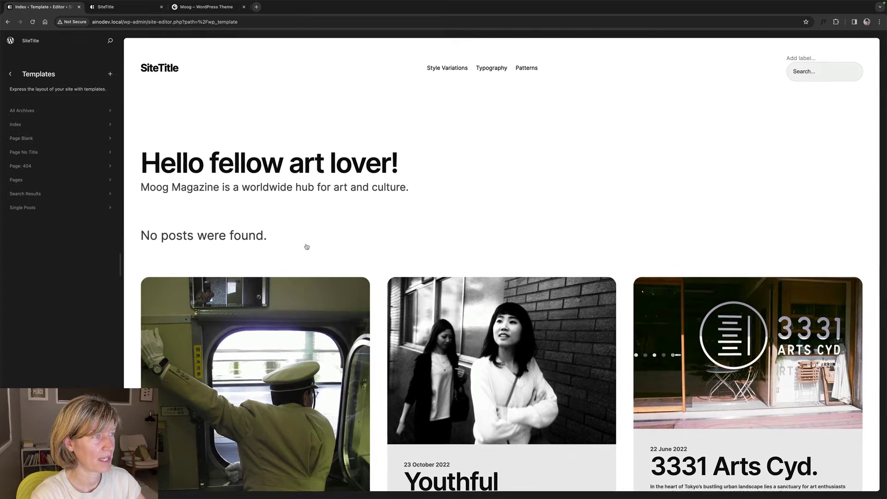
{"action": "left_click", "coordinate": [47, 125]}
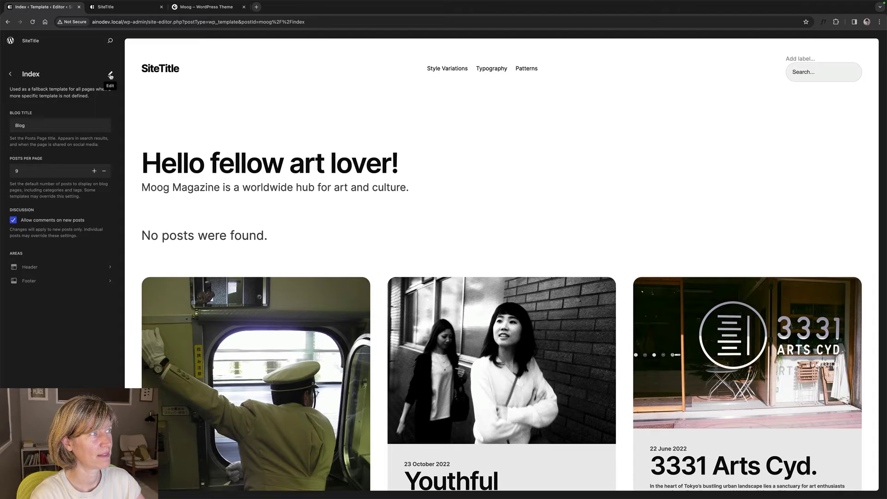
{"action": "left_click", "coordinate": [110, 75]}
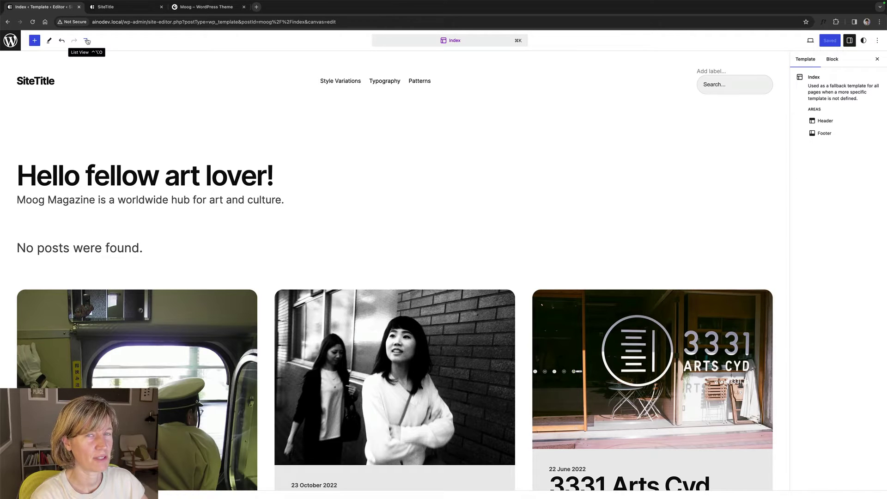
Show List View and select the main content Group and its intro blocks
{"action": "left_click", "coordinate": [87, 41]}
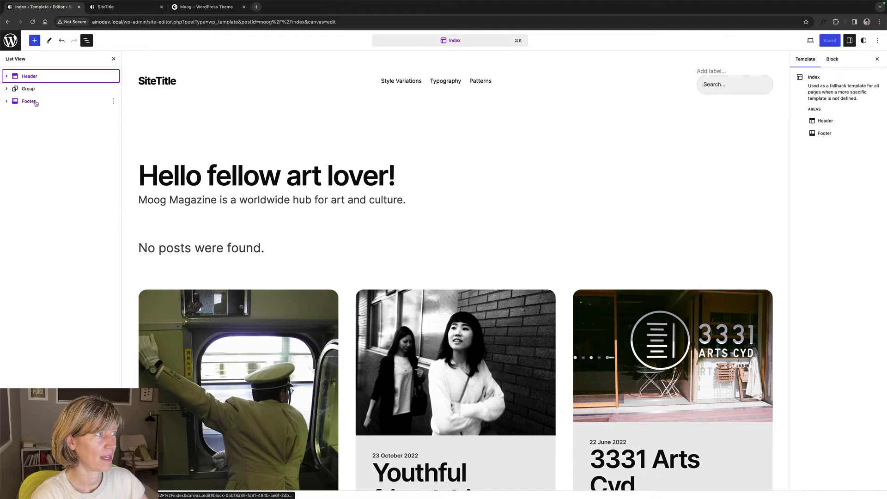
{"action": "scroll", "coordinate": [259, 152], "scroll_direction": "down", "scroll_amount": 20}
{"action": "scroll", "coordinate": [237, 144], "scroll_direction": "up", "scroll_amount": 20}
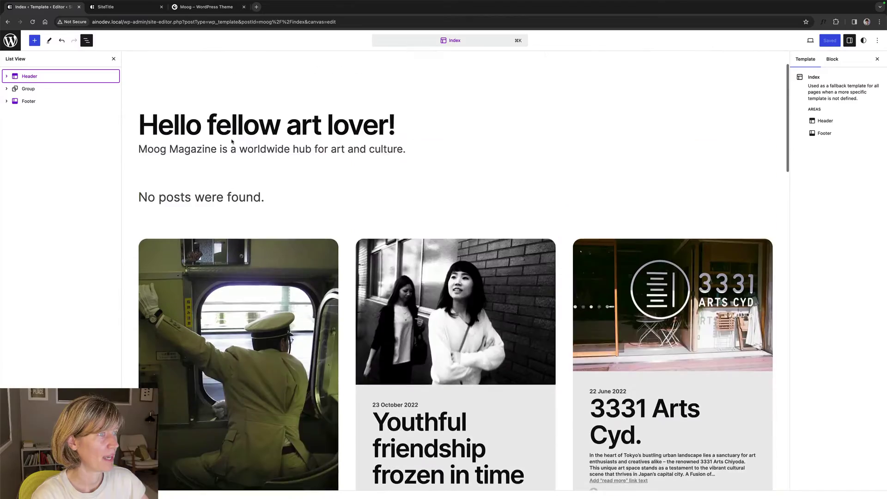
{"action": "left_click", "coordinate": [47, 91]}
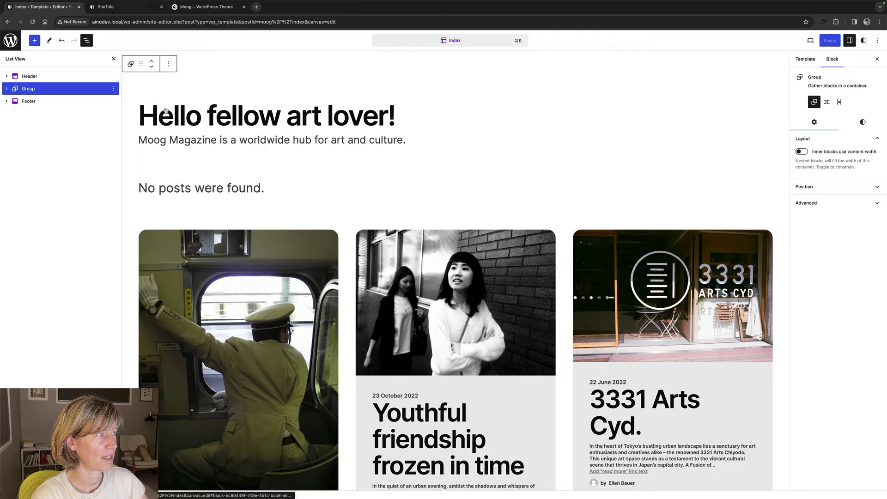
{"action": "left_click", "coordinate": [257, 118]}
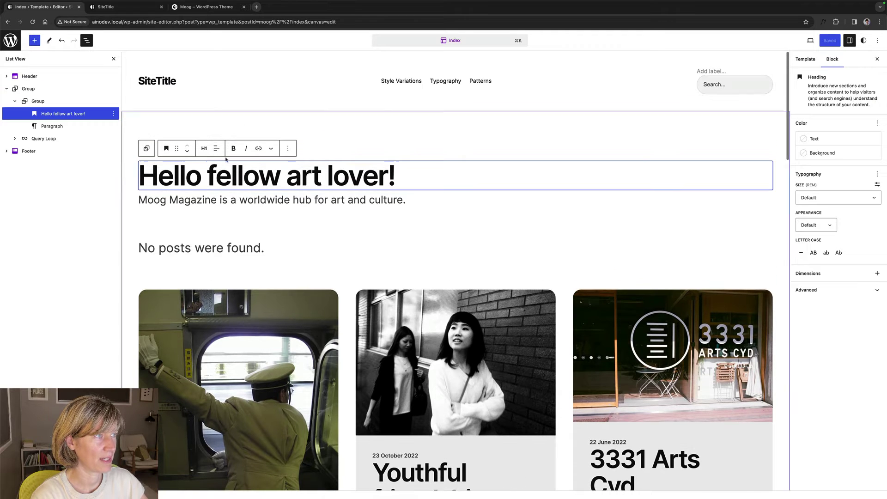
{"action": "left_click", "coordinate": [365, 135]}
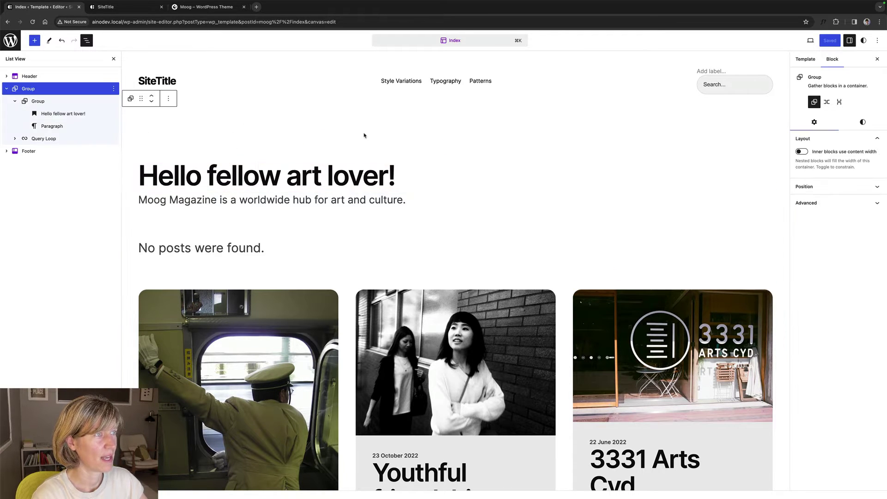
Select the entire 'Hello fellow art lover!' heading text for replacement
{"action": "left_click", "coordinate": [348, 175]}
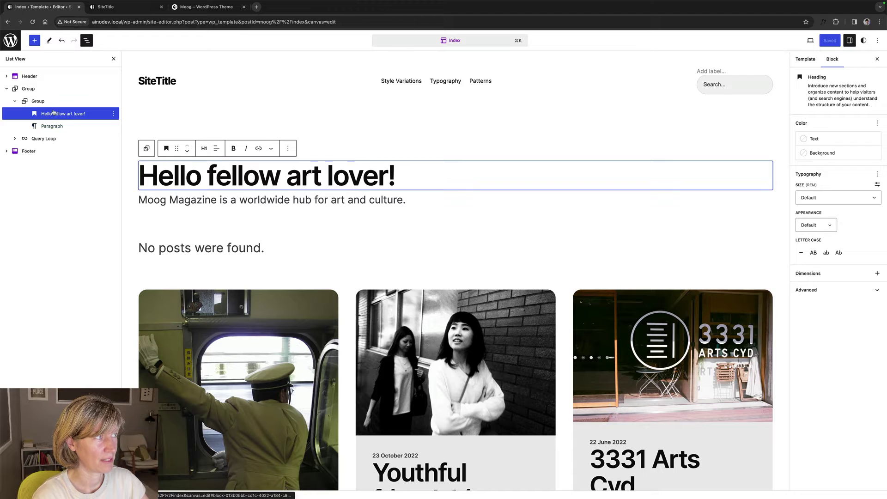
{"action": "left_click", "coordinate": [210, 200]}
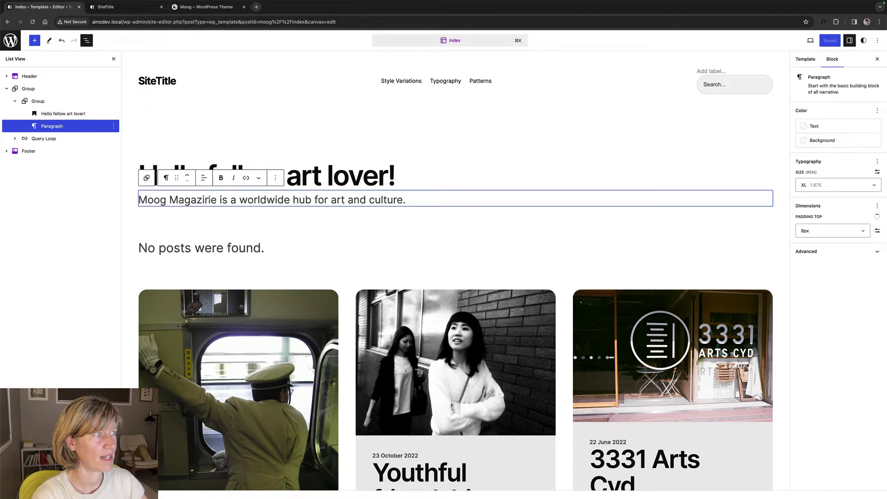
{"action": "left_click", "coordinate": [323, 176]}
{"action": "left_click", "coordinate": [323, 199]}
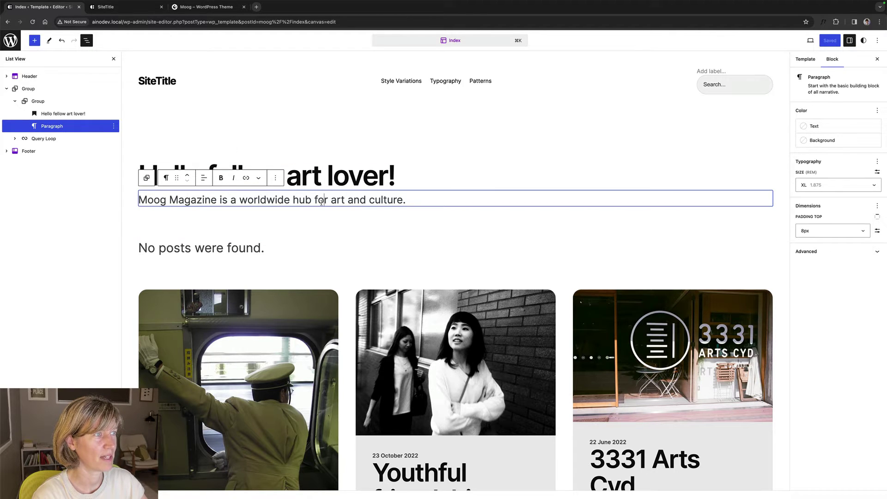
{"action": "left_click", "coordinate": [335, 178]}
{"action": "left_click_drag", "start_coordinate": [396, 175], "coordinate": [149, 170]}
Replace the heading with a 'Hi' greeting naming the author, and the intro with 'Welcome to my little personal blog'
{"action": "type", "text": "Hi"}
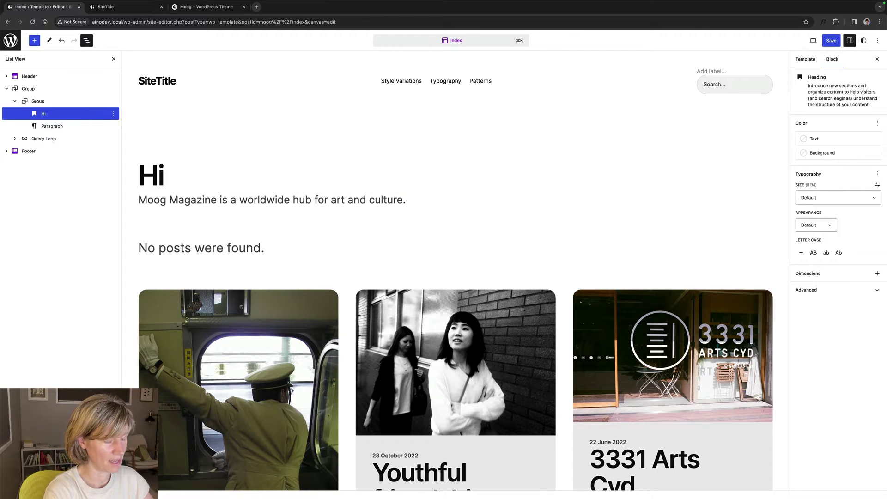
{"action": "type", "text": ","}
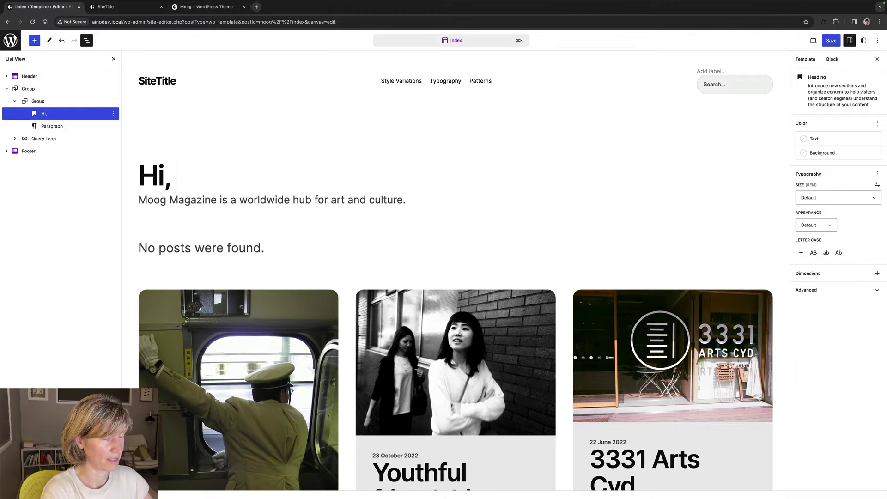
{"action": "type", "text": " I'm Ellen"}
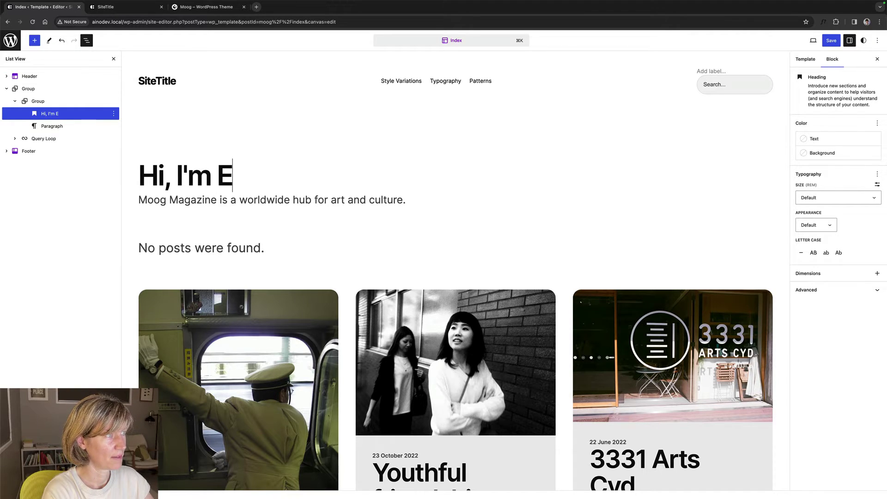
{"action": "triple_click", "coordinate": [242, 201]}
{"action": "type", "text": "Welcome to my little"}
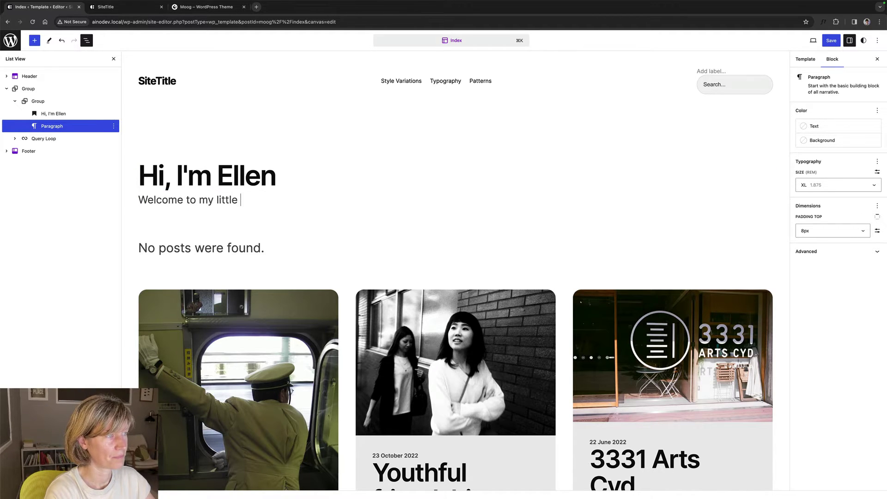
{"action": "type", "text": " personal bl"}
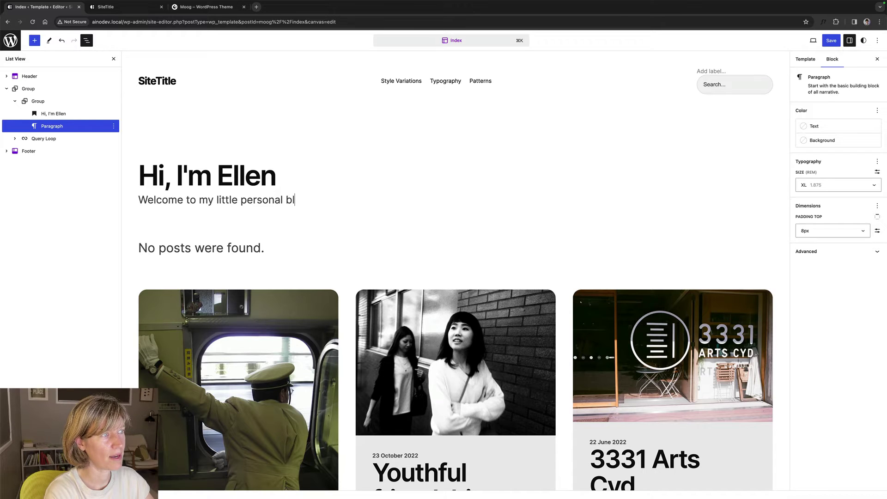
{"action": "type", "text": "og"}
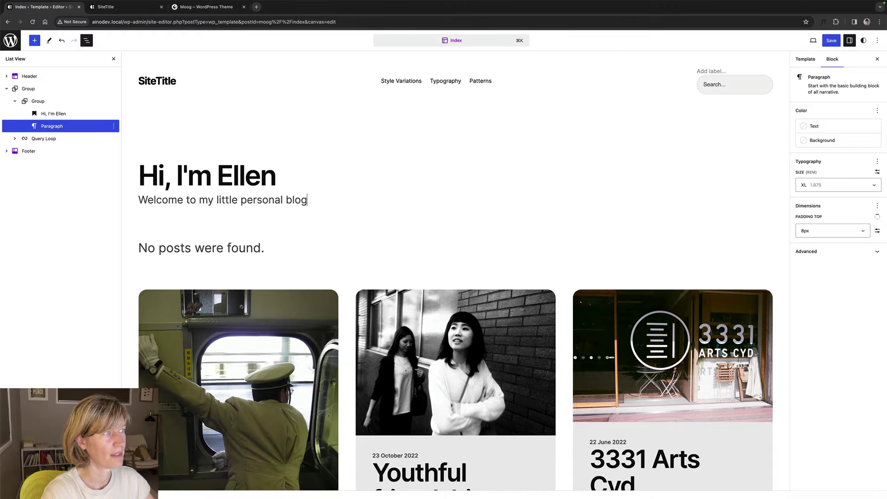
{"action": "left_click", "coordinate": [306, 167]}
{"action": "left_click", "coordinate": [285, 198]}
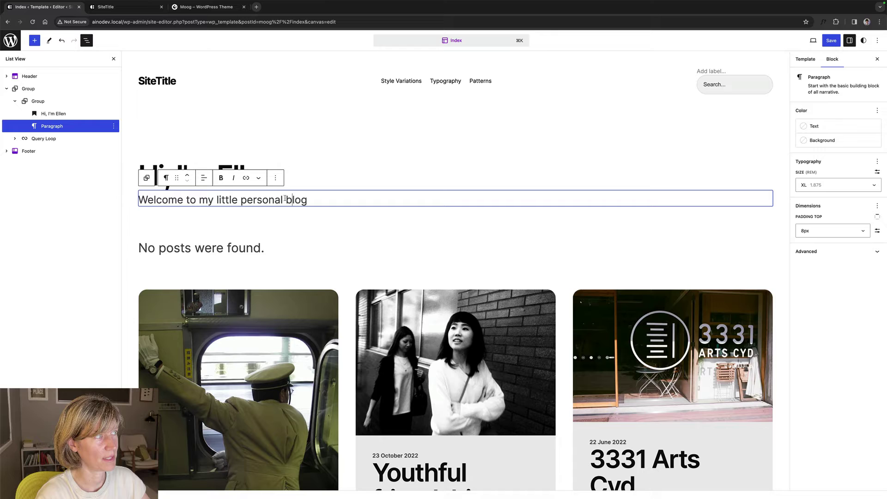
Open and dismiss the paragraph block's options without changes, reselecting the heading
{"action": "left_click", "coordinate": [113, 126]}
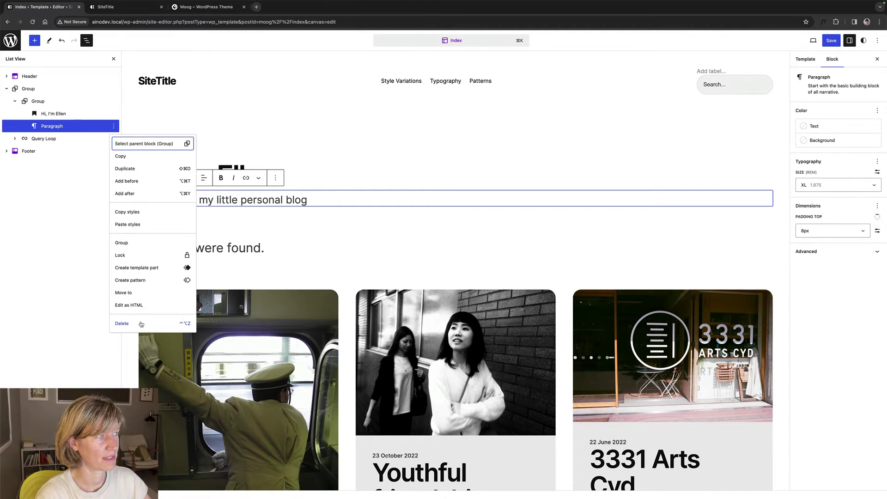
{"action": "left_click", "coordinate": [323, 199]}
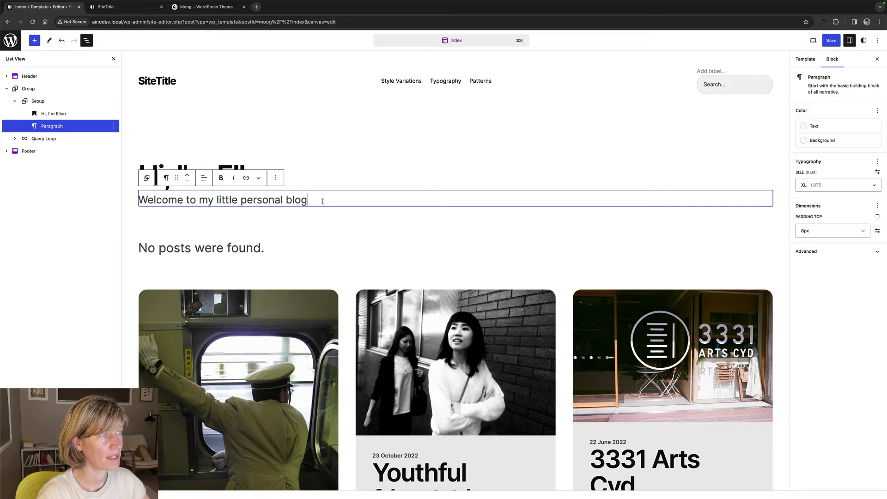
{"action": "left_click", "coordinate": [276, 178]}
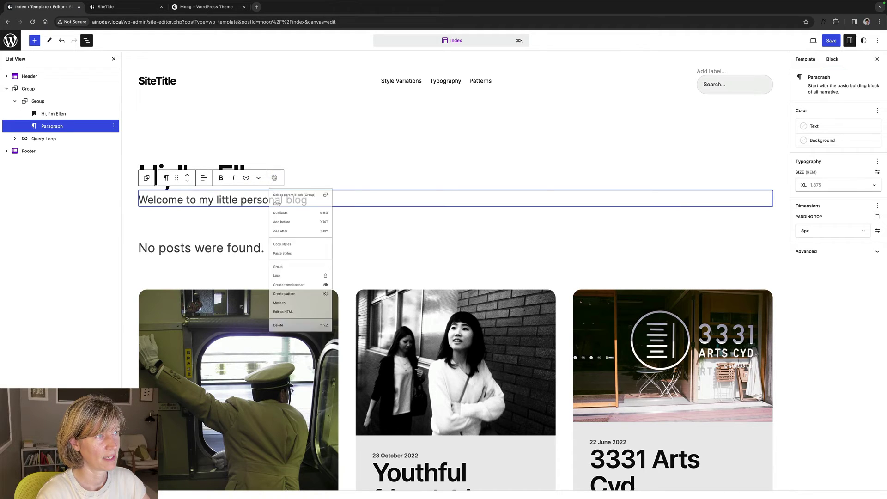
{"action": "left_click", "coordinate": [380, 174]}
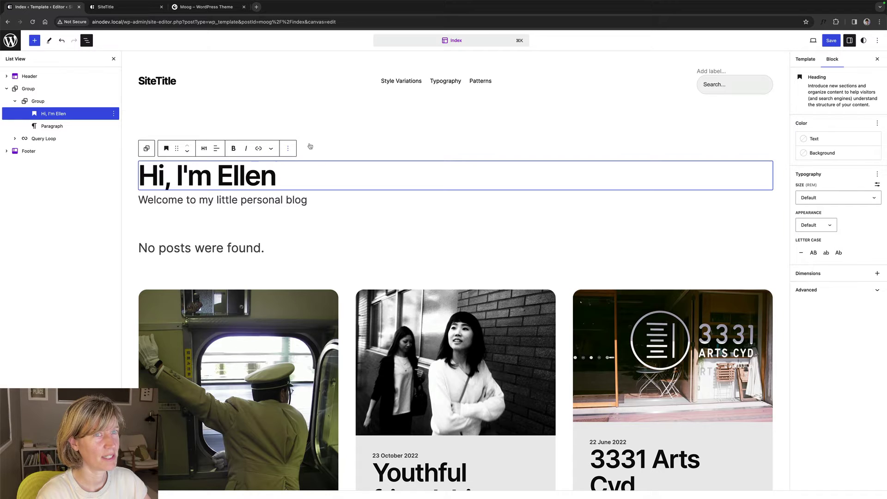
Toggle Distraction free, Spotlight mode and Top toolbar on and back off
{"action": "left_click", "coordinate": [877, 41]}
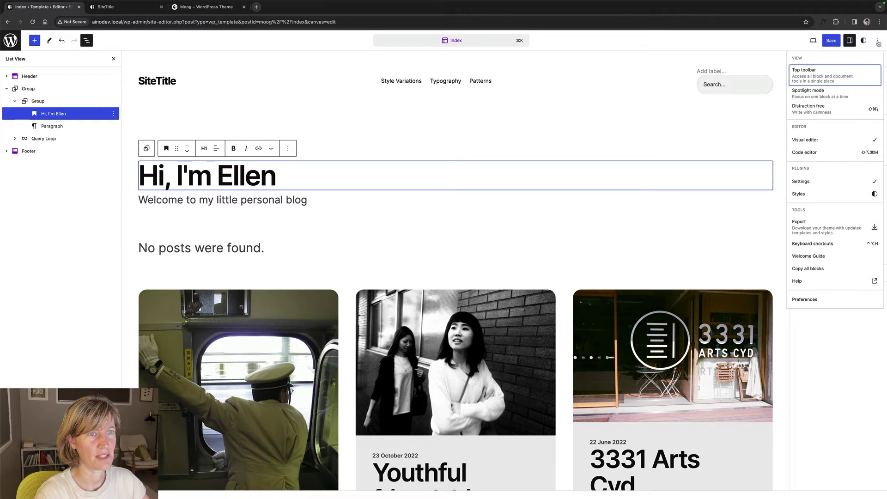
{"action": "left_click", "coordinate": [808, 109]}
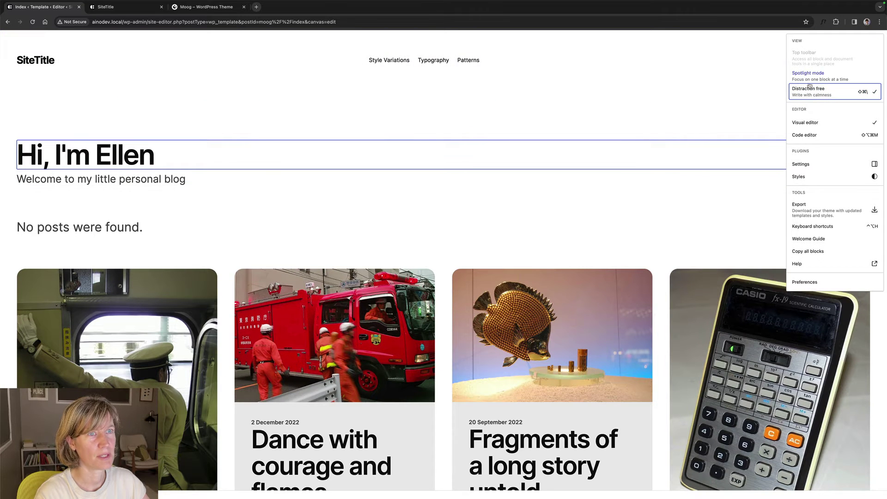
{"action": "left_click", "coordinate": [807, 79]}
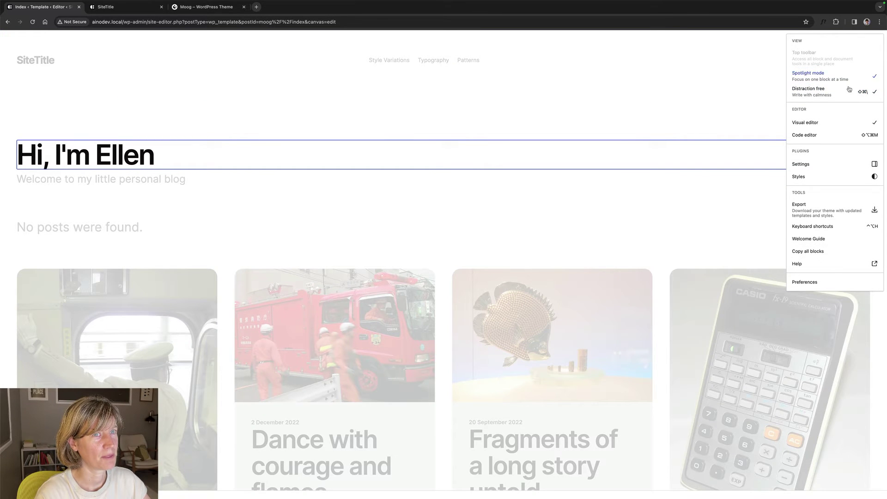
{"action": "left_click", "coordinate": [812, 91]}
{"action": "left_click", "coordinate": [807, 75]}
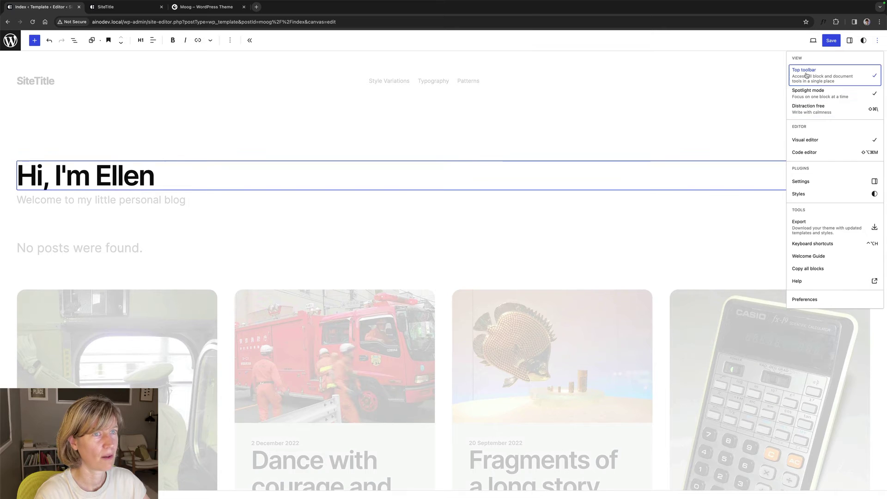
{"action": "left_click", "coordinate": [822, 92]}
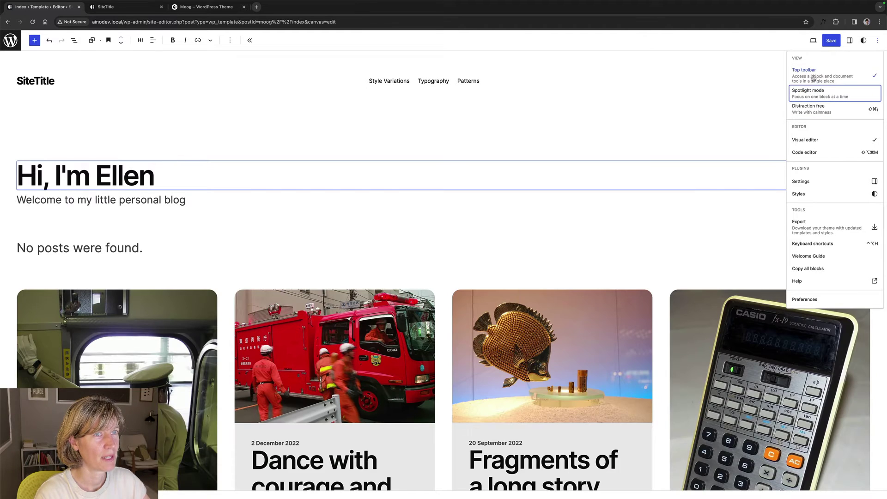
{"action": "key", "text": "Escape"}
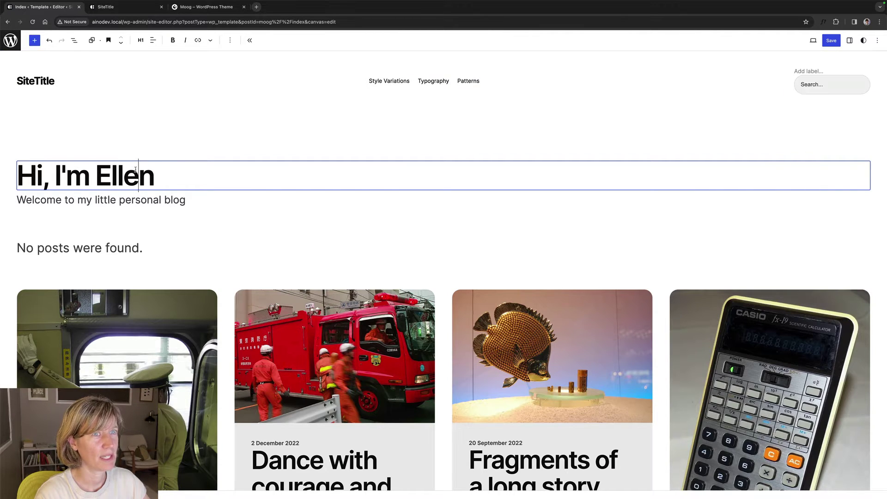
{"action": "left_click", "coordinate": [877, 40]}
{"action": "left_click", "coordinate": [808, 70]}
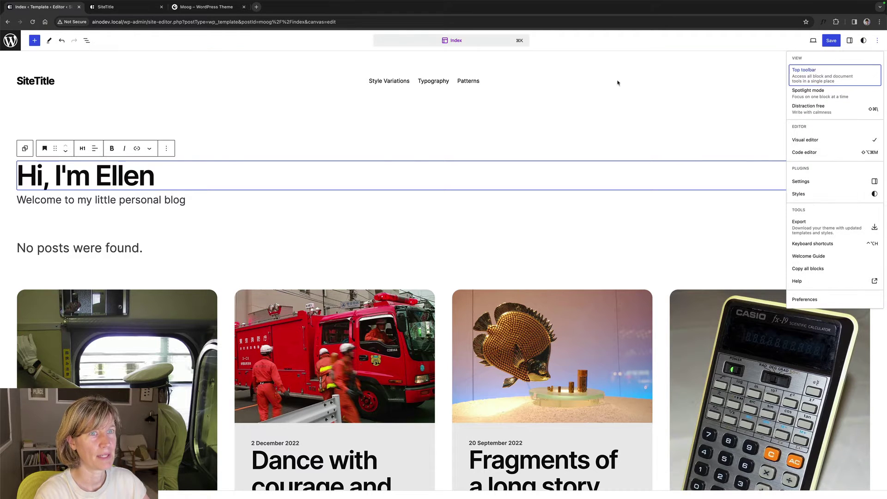
{"action": "key", "text": "Escape"}
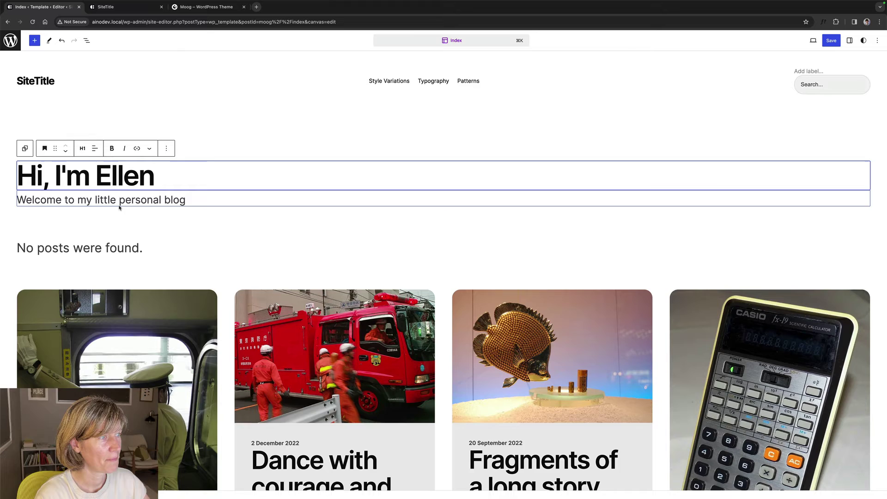
Select the intro group and scroll down to the post cards
{"action": "scroll", "coordinate": [152, 227], "scroll_direction": "down", "scroll_amount": 1}
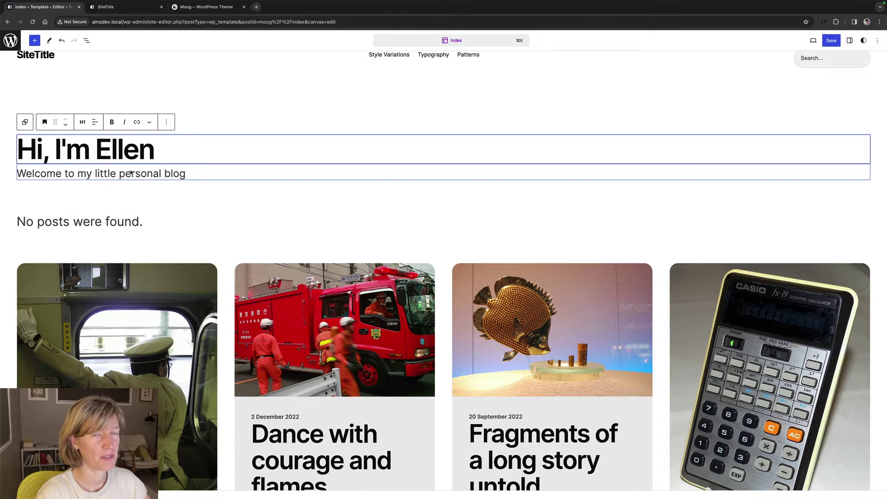
{"action": "scroll", "coordinate": [131, 173], "scroll_direction": "down", "scroll_amount": 1}
{"action": "left_click", "coordinate": [155, 183]}
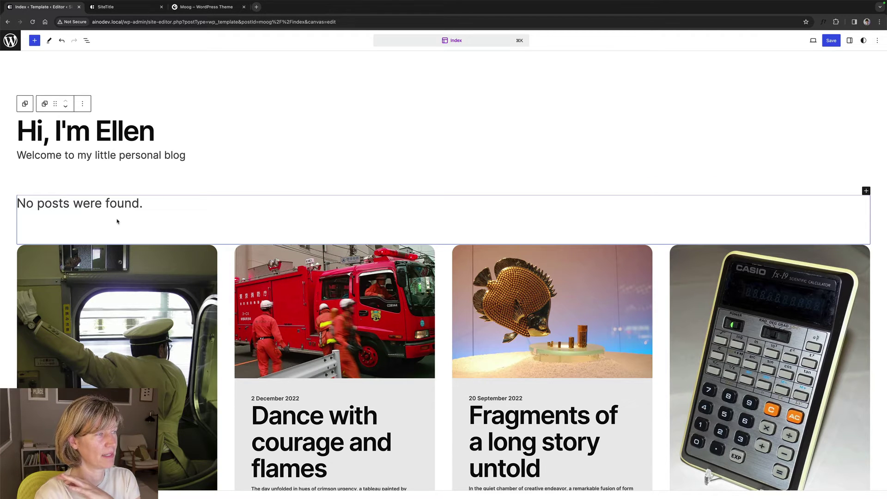
{"action": "scroll", "coordinate": [117, 221], "scroll_direction": "down", "scroll_amount": 3}
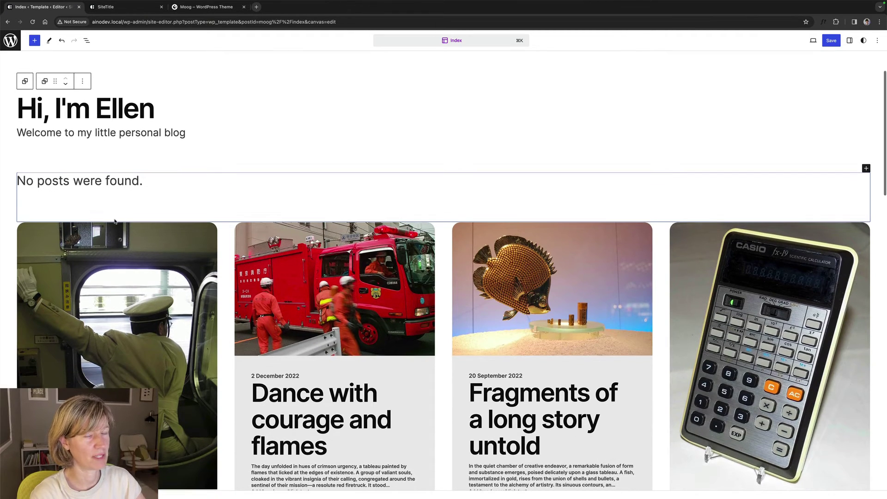
{"action": "scroll", "coordinate": [312, 252], "scroll_direction": "down", "scroll_amount": 5}
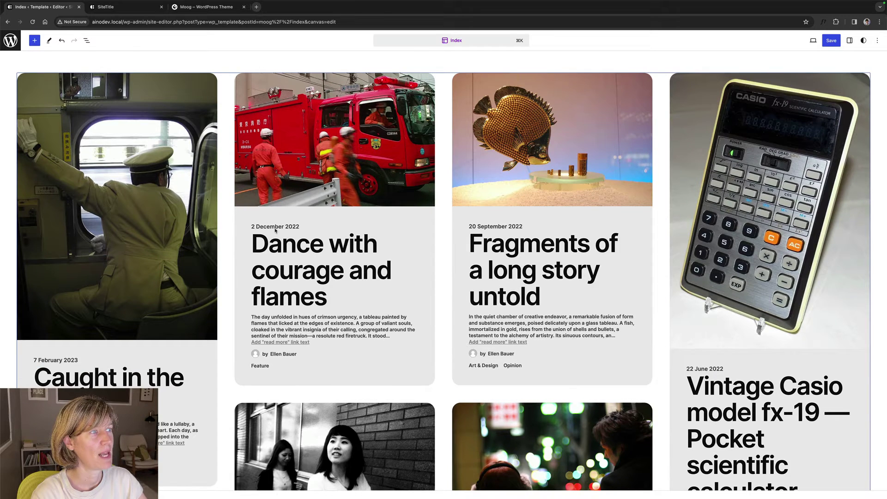
Delete the Date block from the Post Template using List View
{"action": "left_click", "coordinate": [274, 228]}
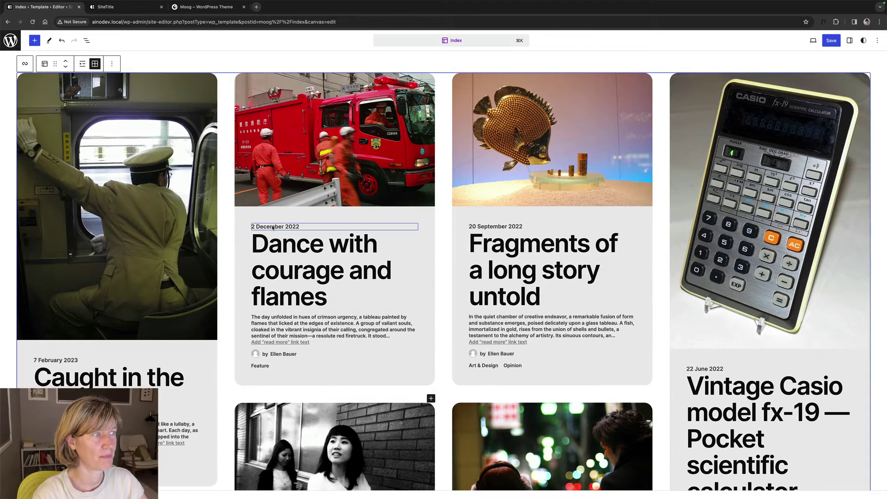
{"action": "left_click", "coordinate": [273, 227]}
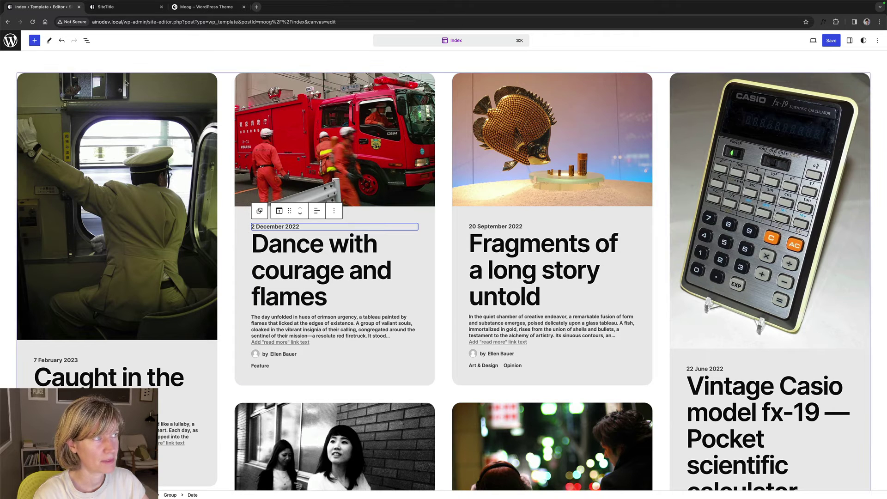
{"action": "left_click", "coordinate": [86, 41]}
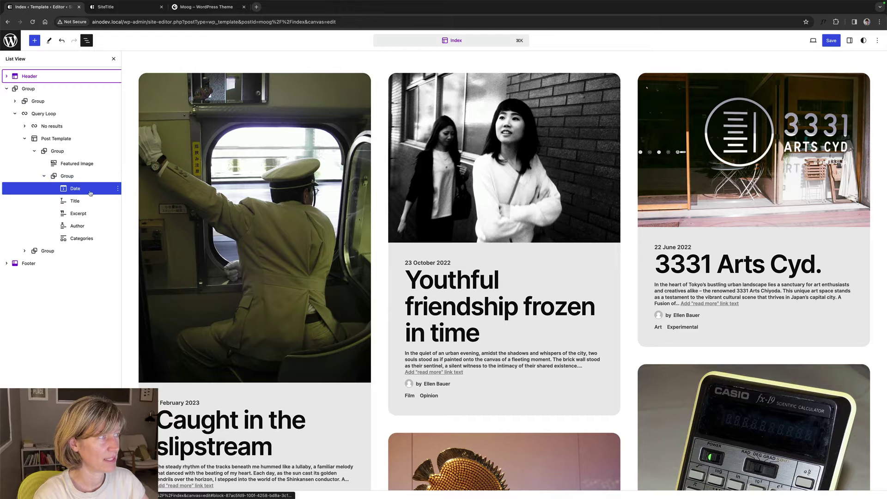
{"action": "left_click", "coordinate": [117, 189]}
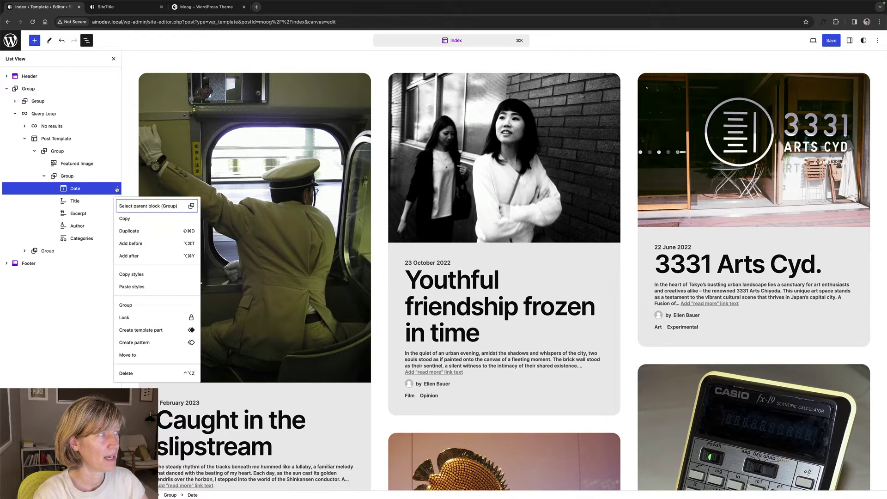
{"action": "left_click", "coordinate": [126, 373]}
{"action": "scroll", "coordinate": [510, 312], "scroll_direction": "down", "scroll_amount": 1}
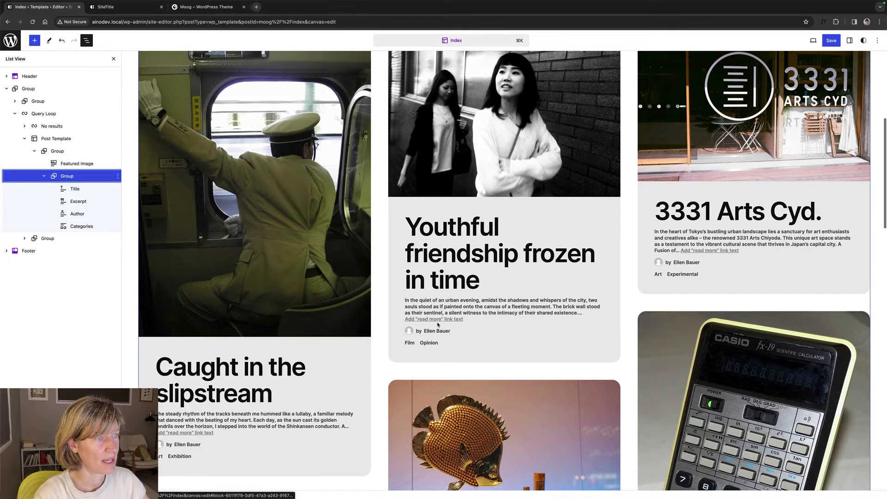
Move the Categories block above Title at the top of the Post Template
{"action": "left_click", "coordinate": [428, 344]}
{"action": "left_click", "coordinate": [428, 345]}
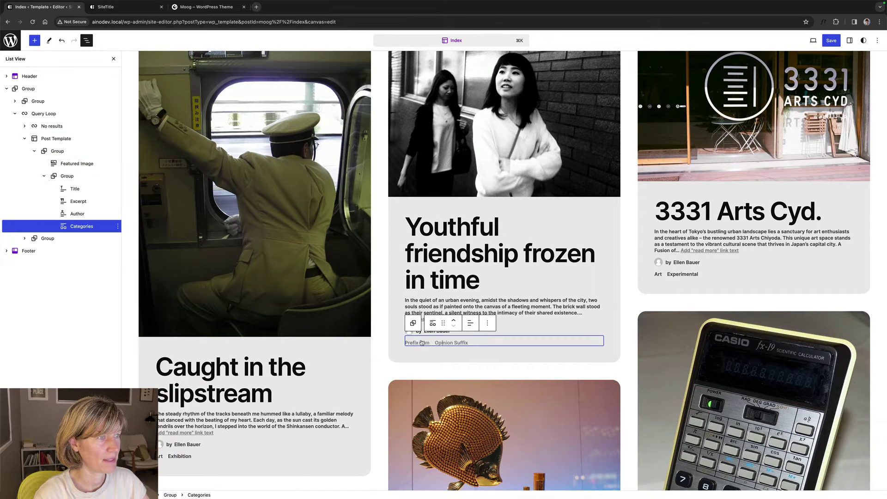
{"action": "left_click", "coordinate": [455, 320]}
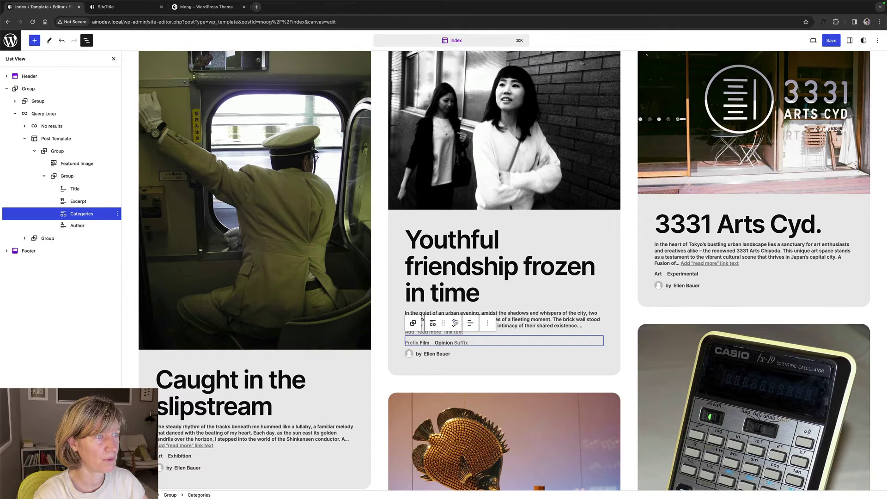
{"action": "left_click_drag", "start_coordinate": [87, 213], "coordinate": [76, 183]}
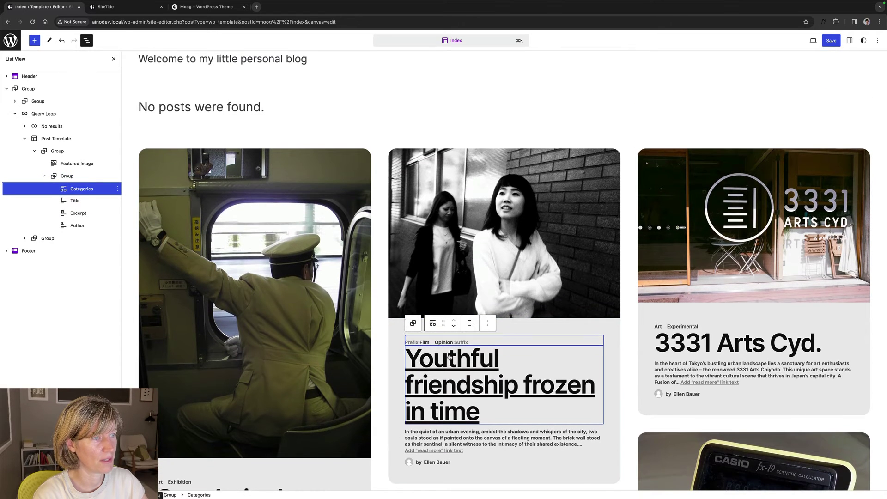
Set the Categories block's top padding to Default and its bottom padding to 12px
{"action": "left_click", "coordinate": [876, 41]}
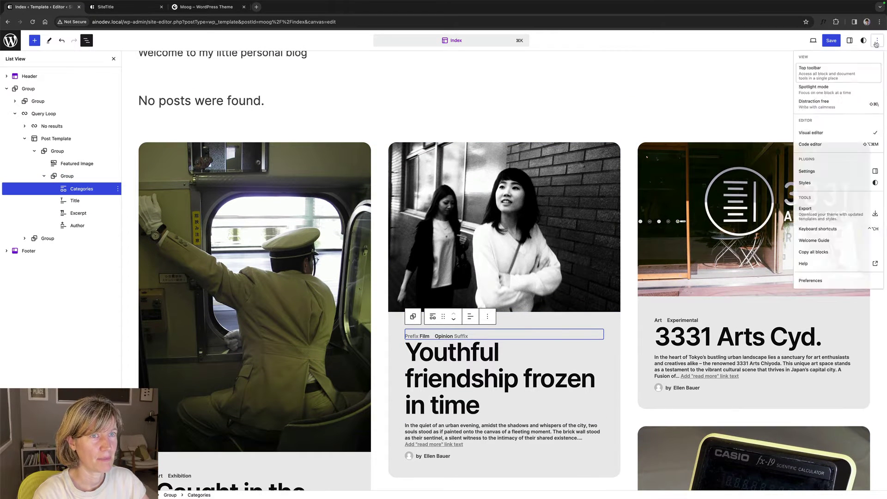
{"action": "left_click", "coordinate": [849, 41]}
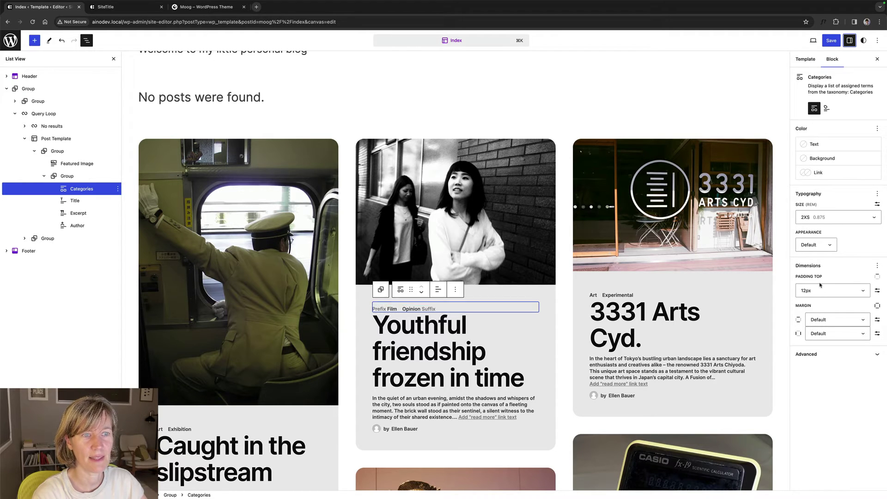
{"action": "left_click", "coordinate": [820, 290]}
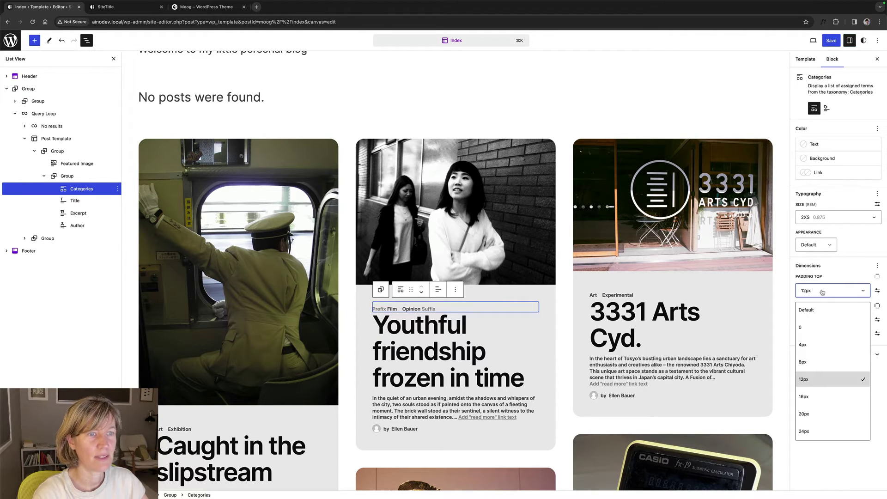
{"action": "left_click", "coordinate": [820, 313]}
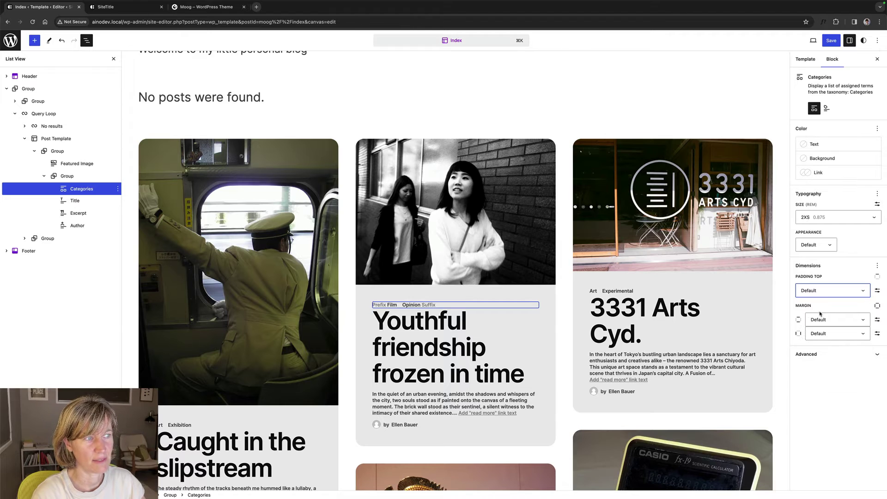
{"action": "left_click", "coordinate": [877, 276]}
{"action": "left_click", "coordinate": [818, 331]}
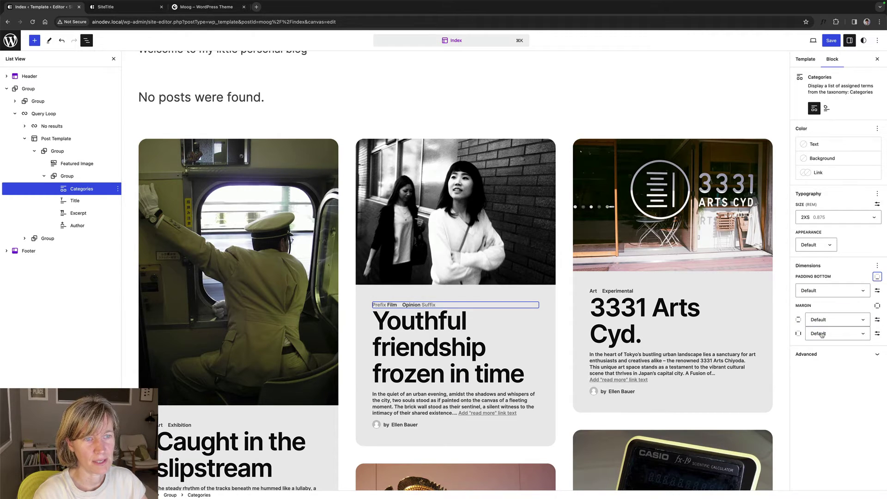
{"action": "left_click", "coordinate": [814, 291]}
{"action": "left_click", "coordinate": [816, 380]}
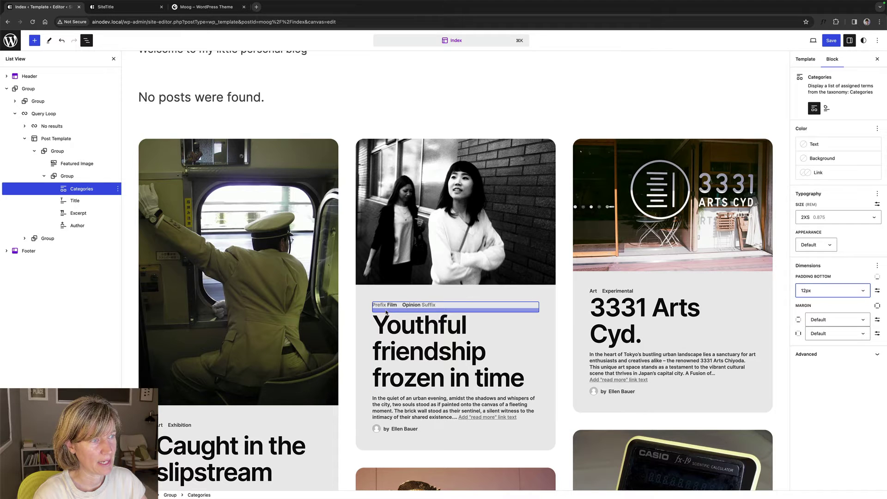
{"action": "scroll", "coordinate": [430, 313], "scroll_direction": "down", "scroll_amount": 1}
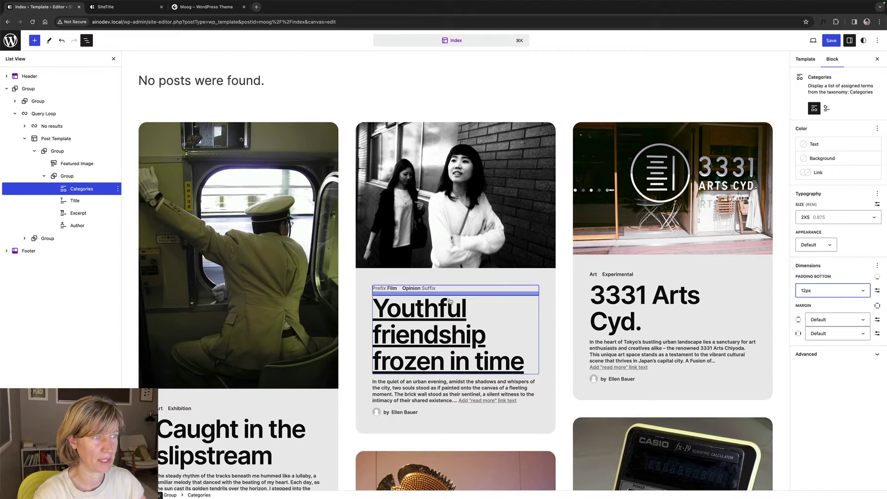
{"action": "scroll", "coordinate": [446, 295], "scroll_direction": "down", "scroll_amount": 2}
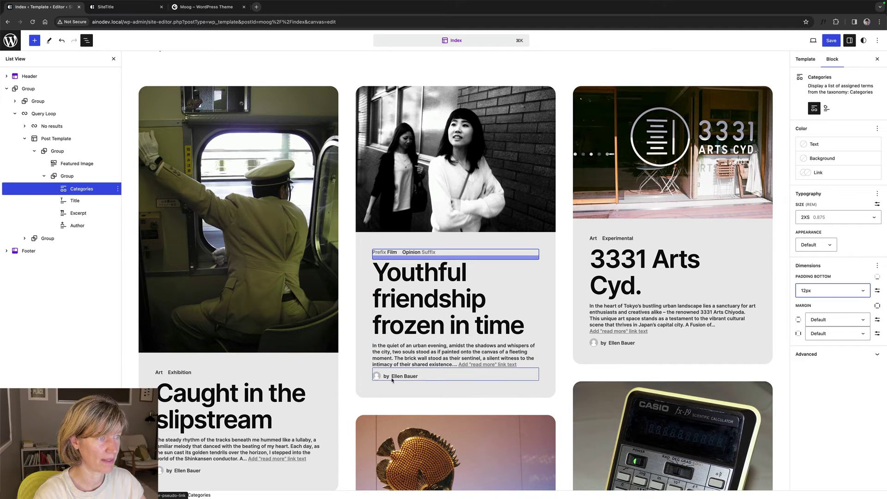
Set the Excerpt block's Max Number of Words to 30
{"action": "left_click", "coordinate": [447, 344]}
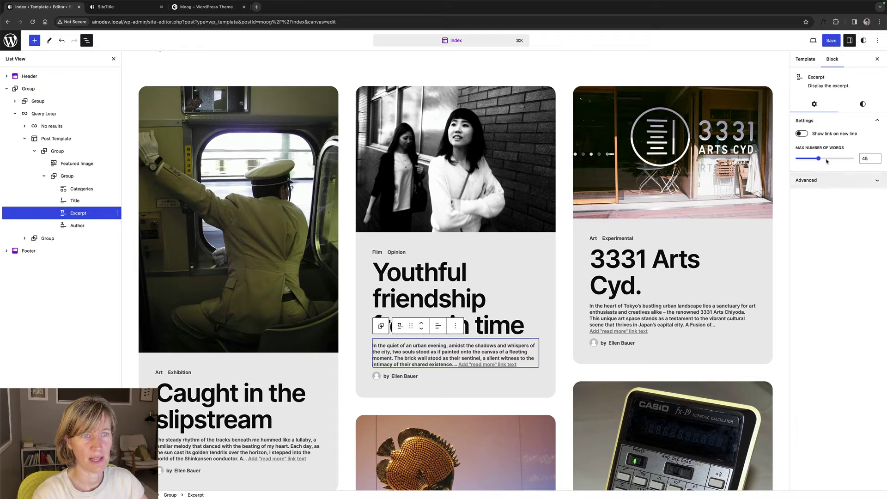
{"action": "left_click_drag", "start_coordinate": [818, 158], "coordinate": [811, 162]}
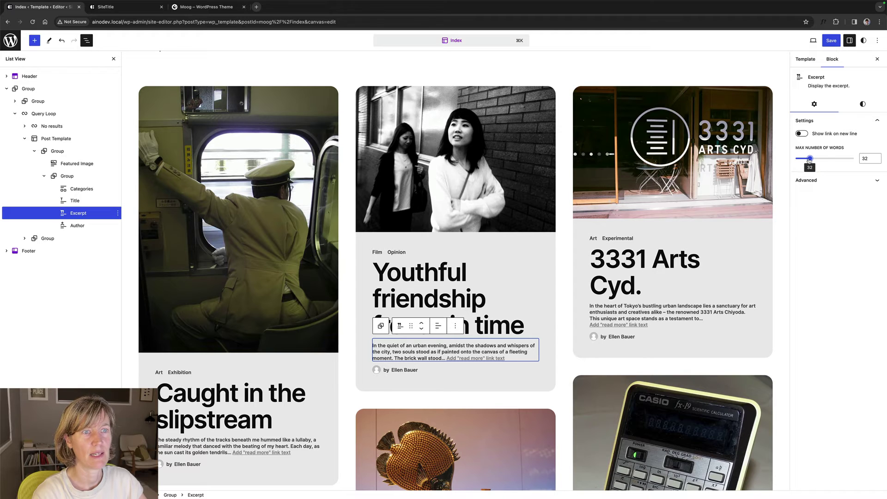
{"action": "left_click_drag", "start_coordinate": [809, 161], "coordinate": [807, 161]}
{"action": "double_click", "coordinate": [866, 158]}
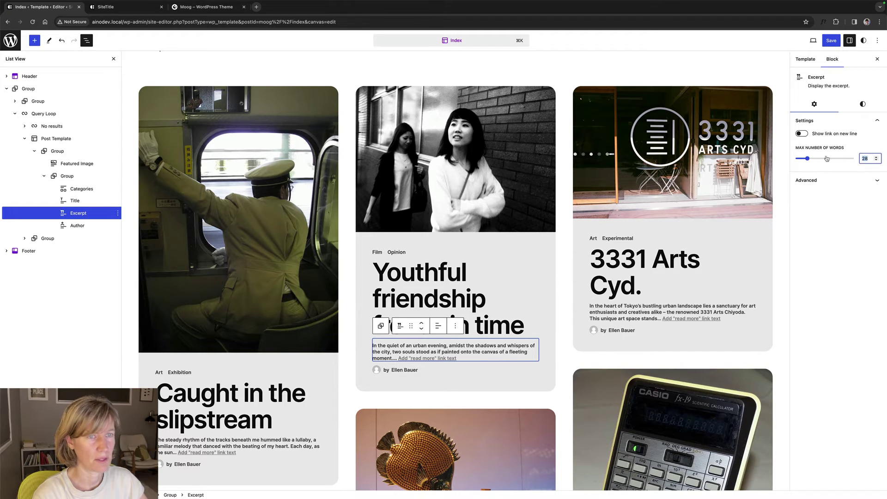
{"action": "type", "text": "30"}
{"action": "left_click", "coordinate": [853, 227]}
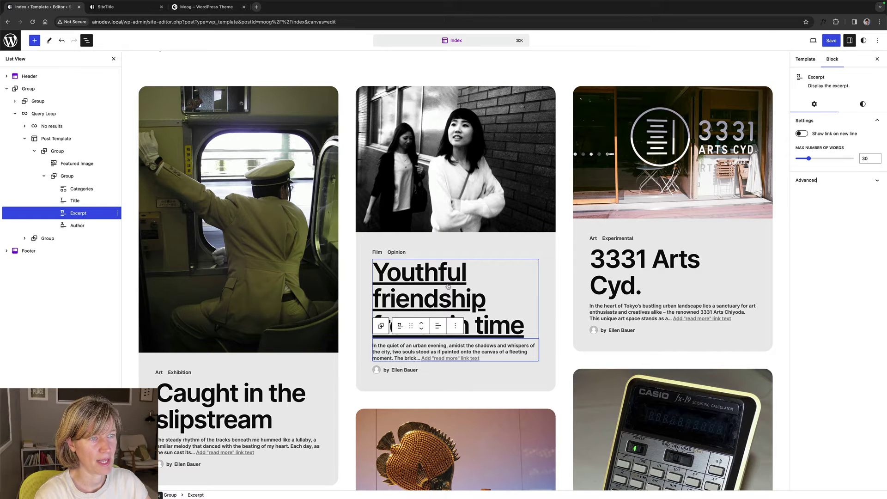
{"action": "scroll", "coordinate": [495, 338], "scroll_direction": "down", "scroll_amount": 1}
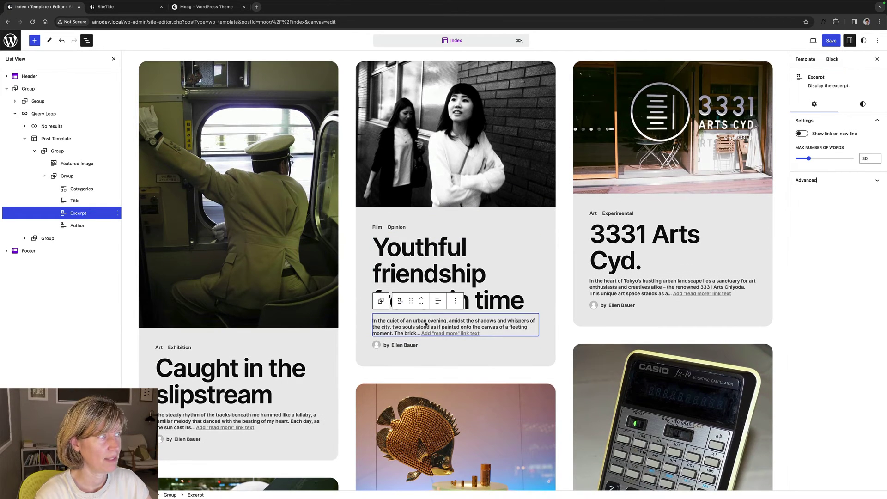
{"action": "scroll", "coordinate": [457, 323], "scroll_direction": "down", "scroll_amount": 1}
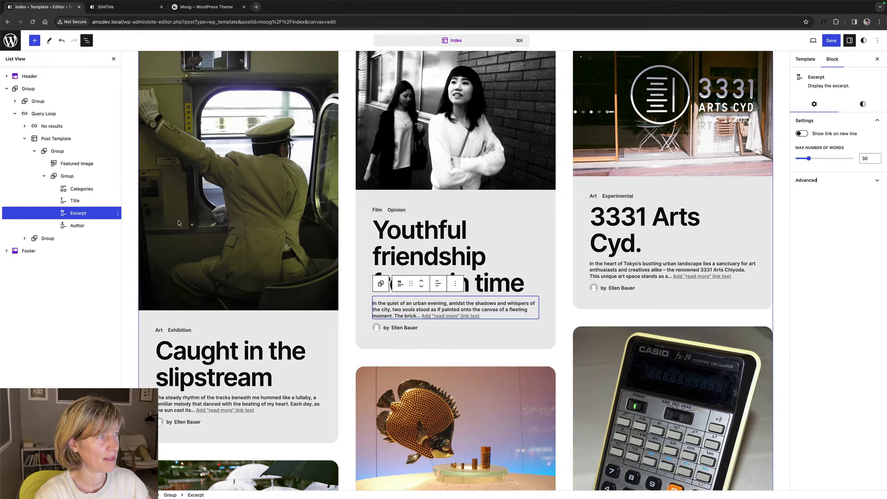
Insert a post Content block before the Excerpt, found by searching '/content'
{"action": "left_click", "coordinate": [118, 215]}
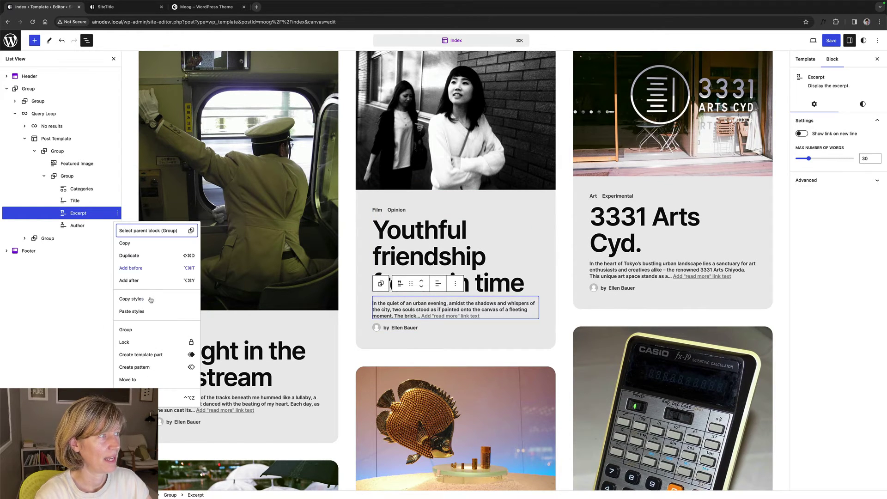
{"action": "left_click", "coordinate": [129, 269]}
{"action": "type", "text": "/post"}
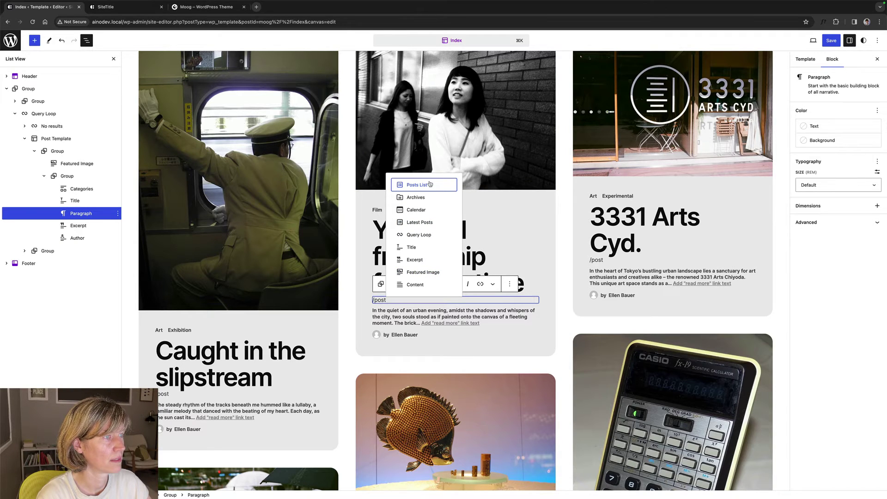
{"action": "key", "text": "BackSpace"}
{"action": "key", "text": "BackSpace"}
{"action": "key", "text": "BackSpace"}
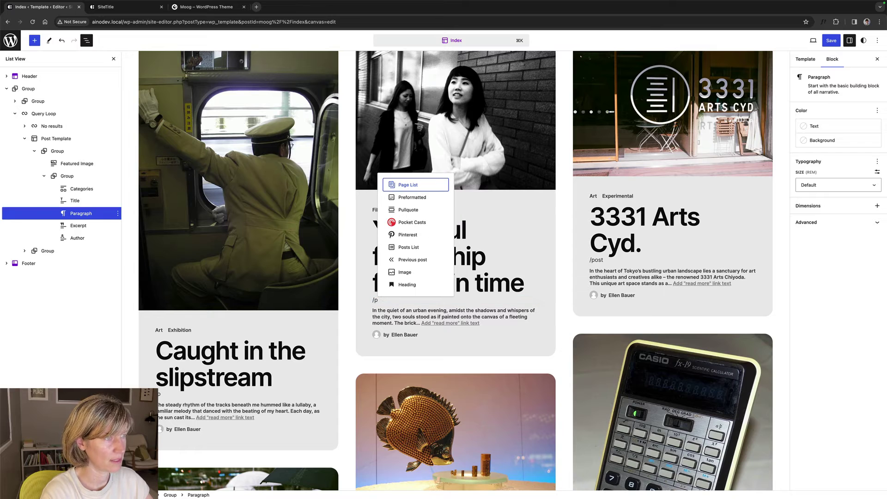
{"action": "key", "text": "BackSpace"}
{"action": "type", "text": "content"}
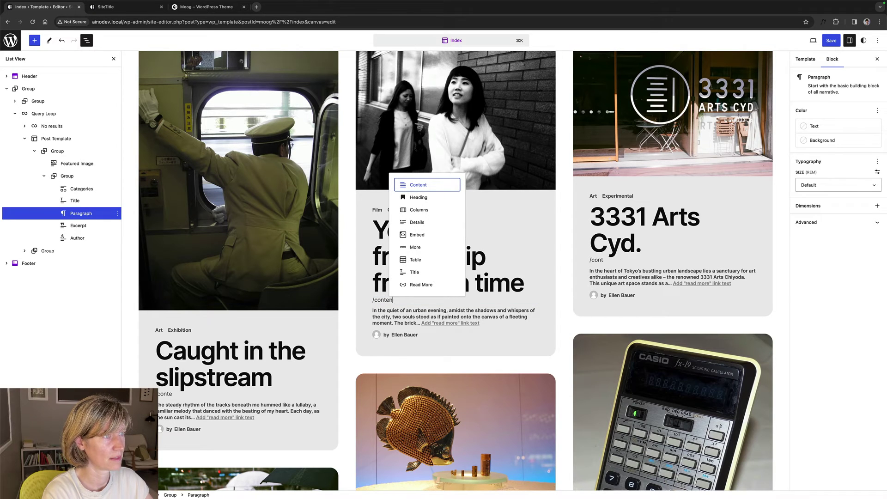
{"action": "left_click", "coordinate": [424, 188]}
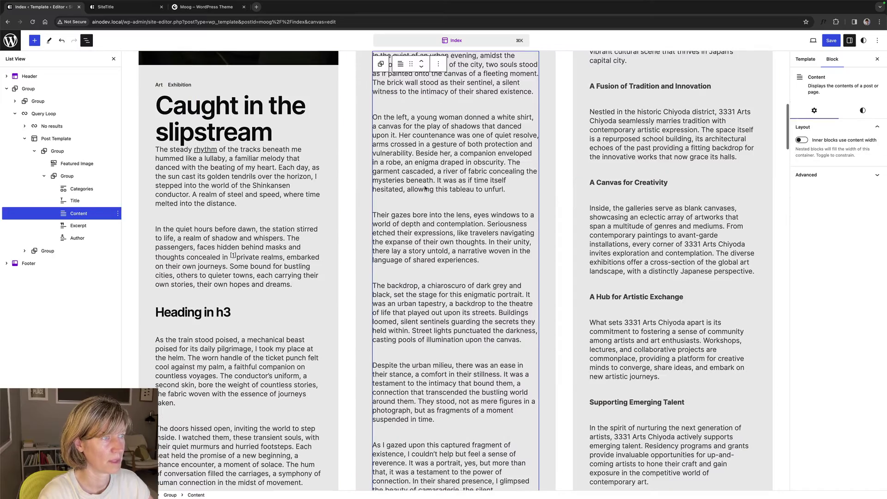
{"action": "scroll", "coordinate": [447, 216], "scroll_direction": "down", "scroll_amount": 12}
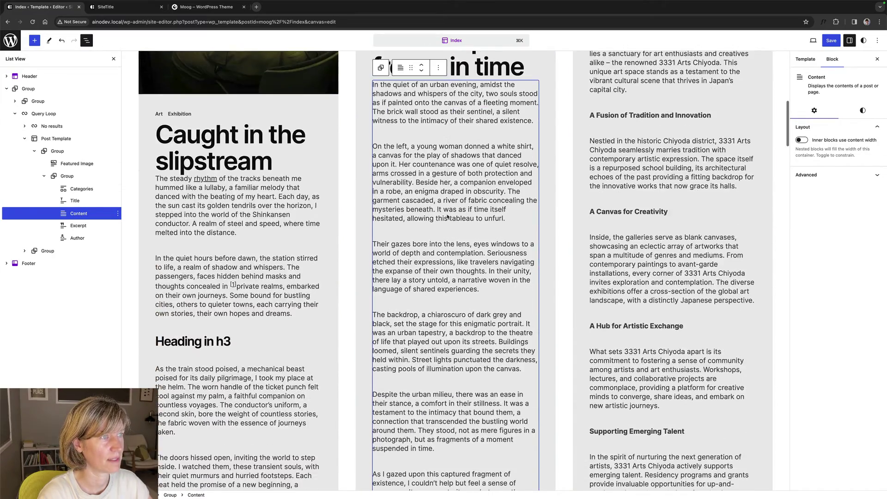
{"action": "scroll", "coordinate": [447, 215], "scroll_direction": "down", "scroll_amount": 5}
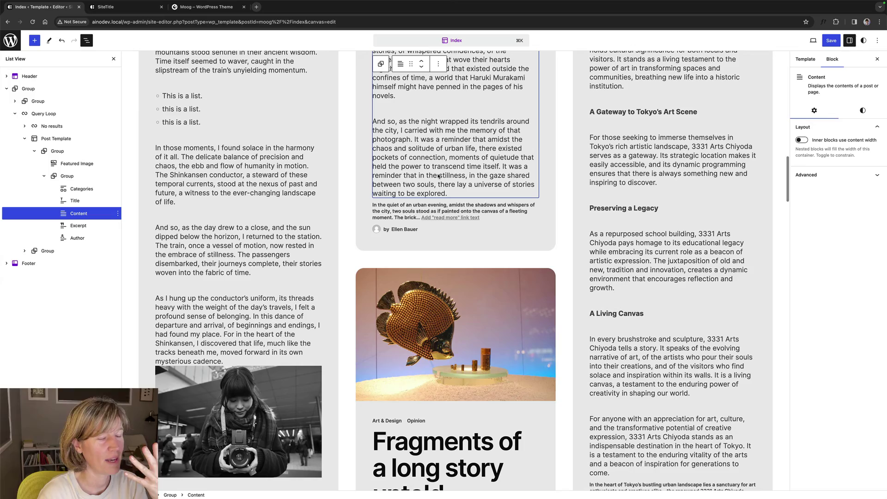
{"action": "scroll", "coordinate": [439, 176], "scroll_direction": "up", "scroll_amount": 15}
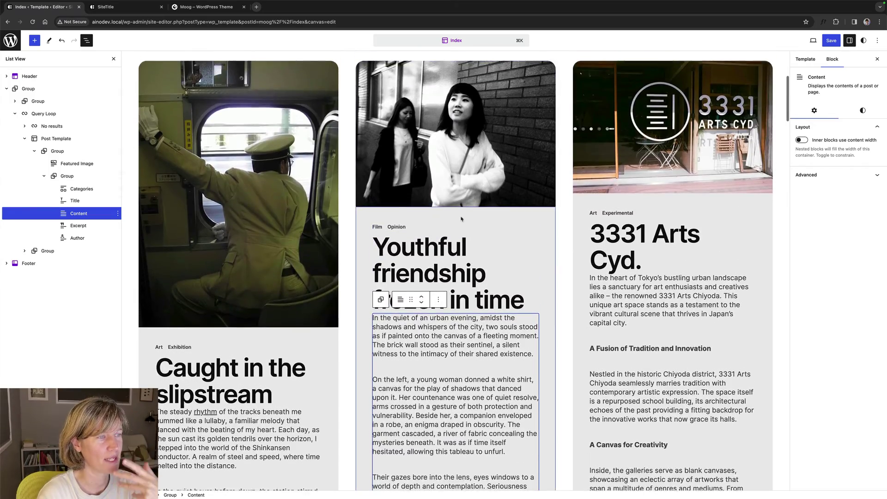
{"action": "scroll", "coordinate": [439, 266], "scroll_direction": "down", "scroll_amount": 3}
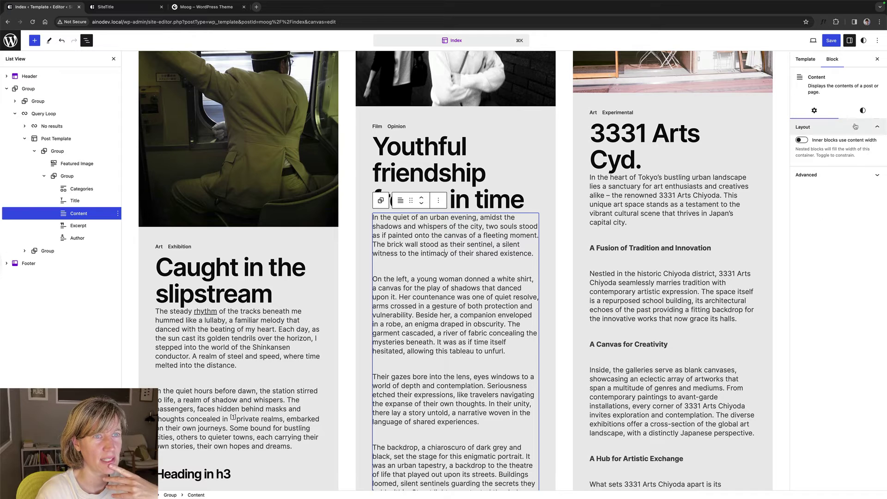
Style the Content block with XS typography size and 16px block spacing
{"action": "left_click", "coordinate": [864, 111]}
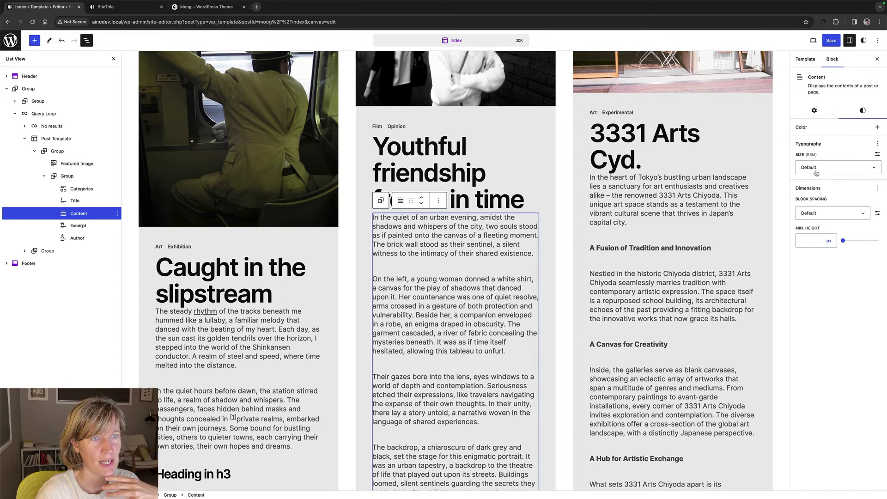
{"action": "left_click", "coordinate": [816, 172]}
{"action": "left_click", "coordinate": [817, 230]}
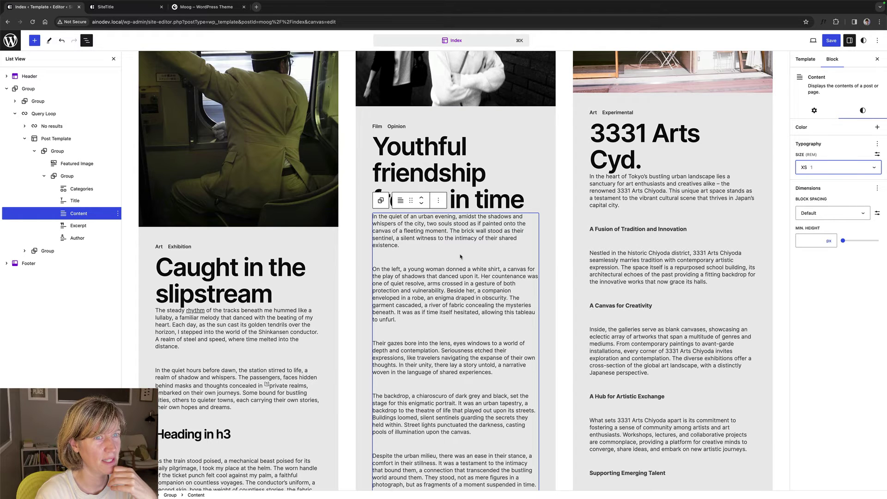
{"action": "left_click", "coordinate": [825, 213]}
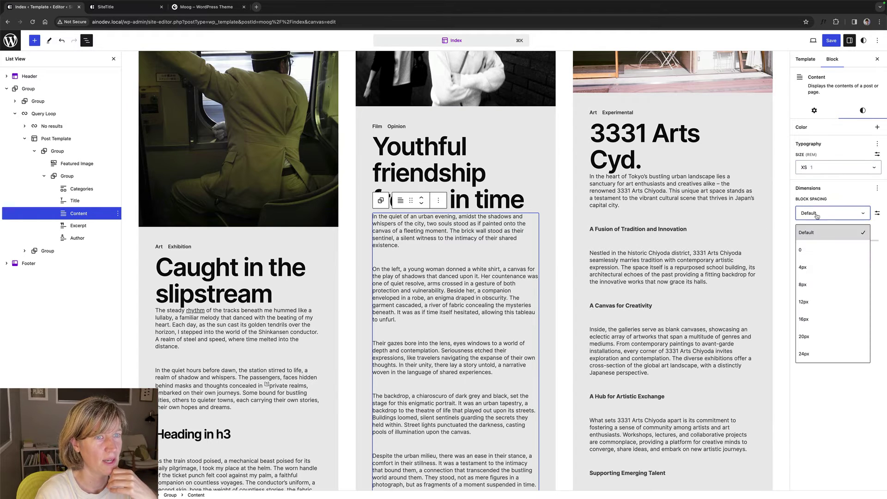
{"action": "left_click", "coordinate": [825, 303]}
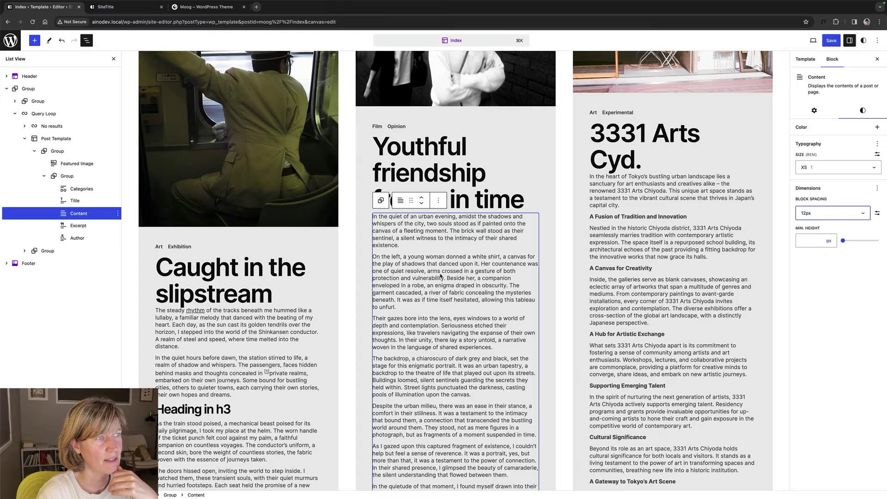
{"action": "key", "text": "Down"}
{"action": "key", "text": "Down"}
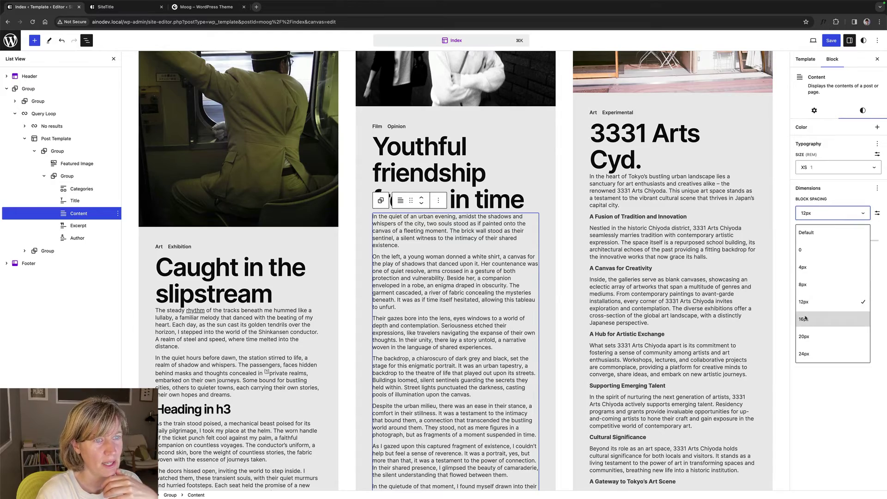
{"action": "key", "text": "Return"}
{"action": "scroll", "coordinate": [444, 293], "scroll_direction": "down", "scroll_amount": 5}
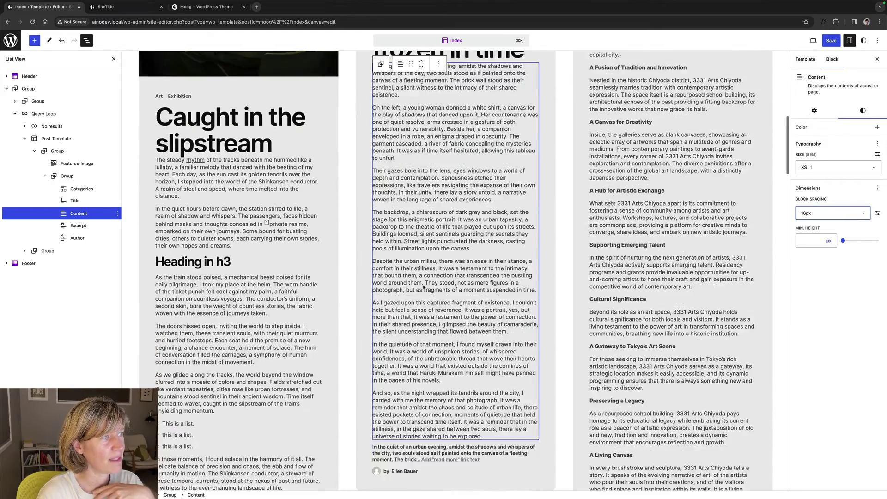
{"action": "scroll", "coordinate": [423, 287], "scroll_direction": "up", "scroll_amount": 4}
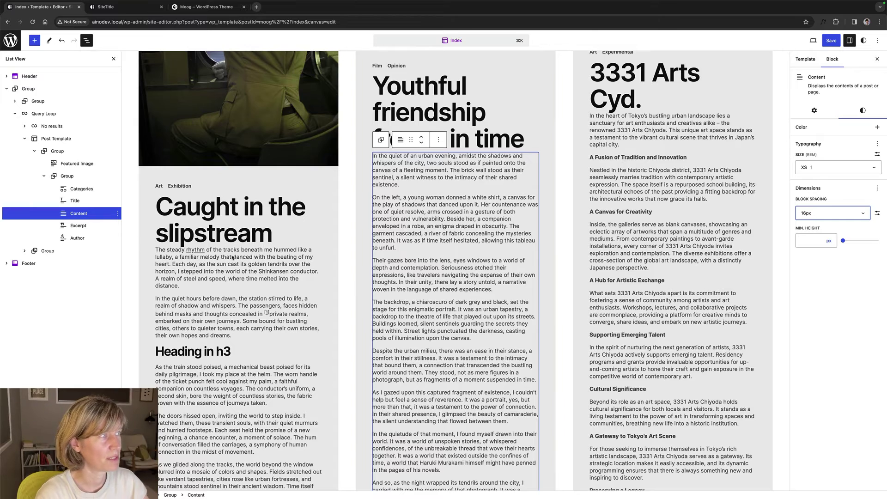
Delete the Content block from the post card and confirm the removal
{"action": "left_click", "coordinate": [118, 214]}
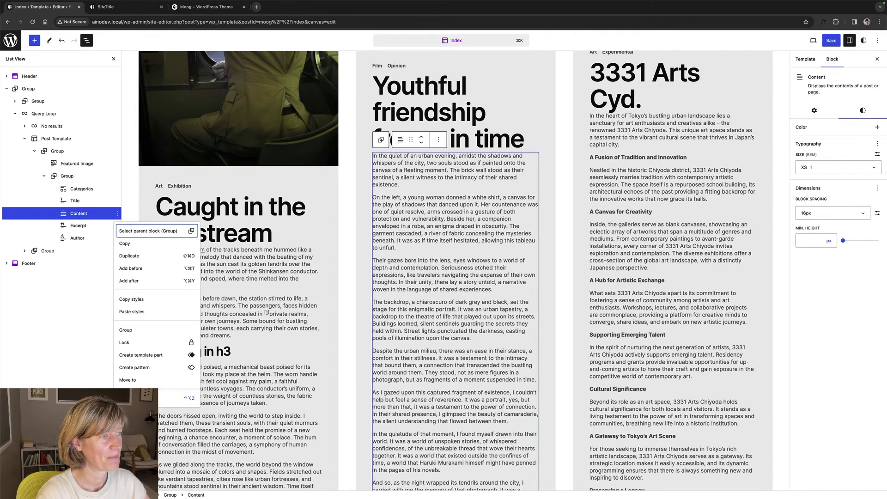
{"action": "left_click", "coordinate": [178, 398]}
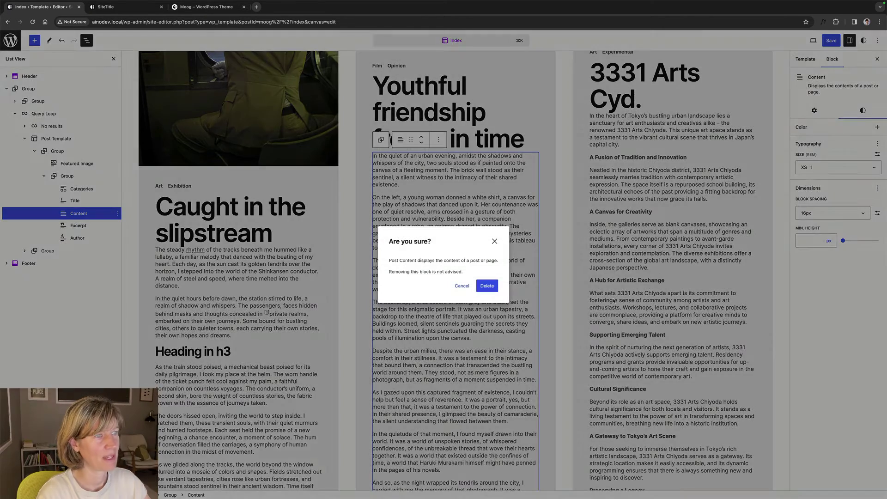
{"action": "left_click", "coordinate": [486, 286]}
{"action": "scroll", "coordinate": [397, 256], "scroll_direction": "up", "scroll_amount": 2}
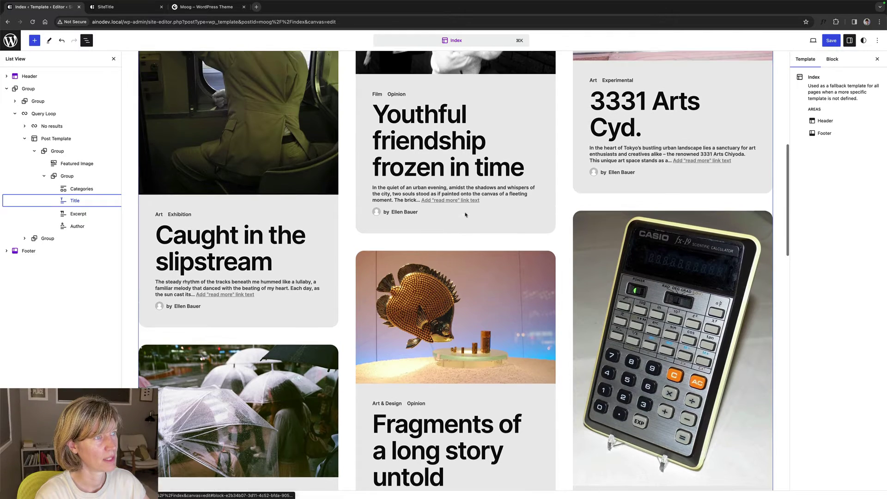
{"action": "scroll", "coordinate": [397, 256], "scroll_direction": "up", "scroll_amount": 3}
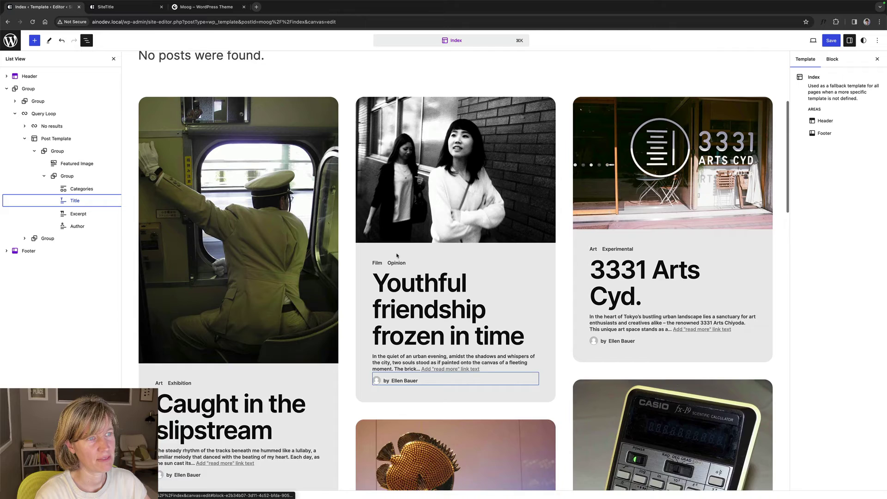
{"action": "scroll", "coordinate": [401, 286], "scroll_direction": "down", "scroll_amount": 2}
Inspect the author byline block and compare the cards with the live Moog theme demo
{"action": "left_click", "coordinate": [113, 226]}
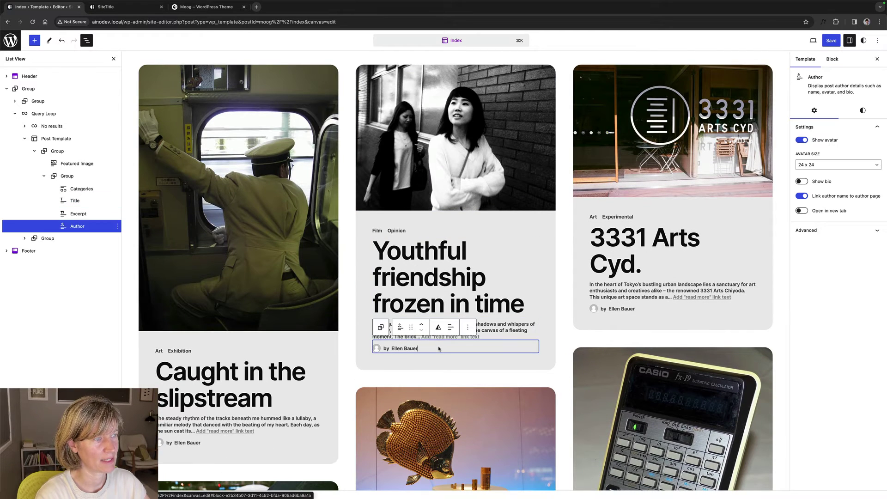
{"action": "left_click", "coordinate": [117, 226]}
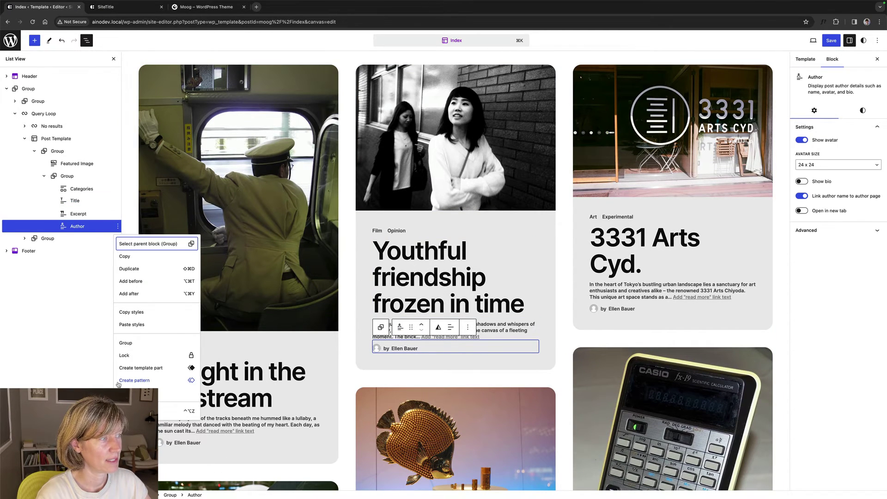
{"action": "key", "text": "Escape"}
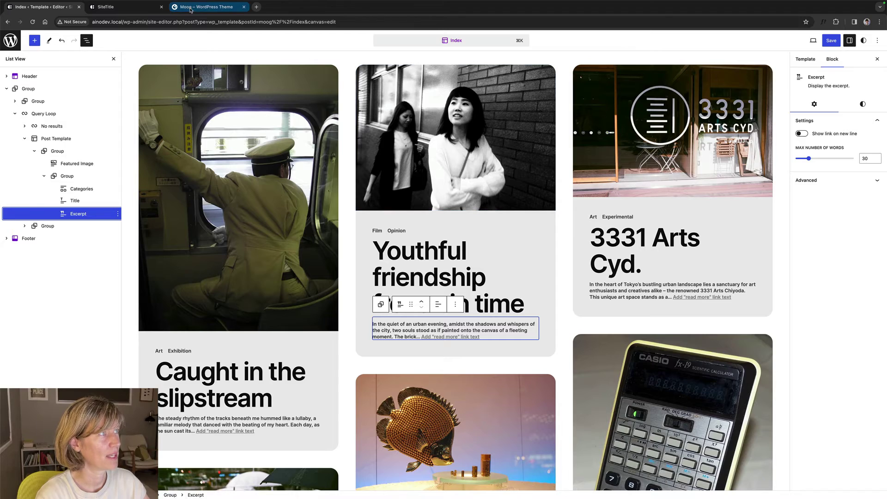
{"action": "left_click", "coordinate": [203, 7]}
{"action": "scroll", "coordinate": [296, 190], "scroll_direction": "down", "scroll_amount": 3}
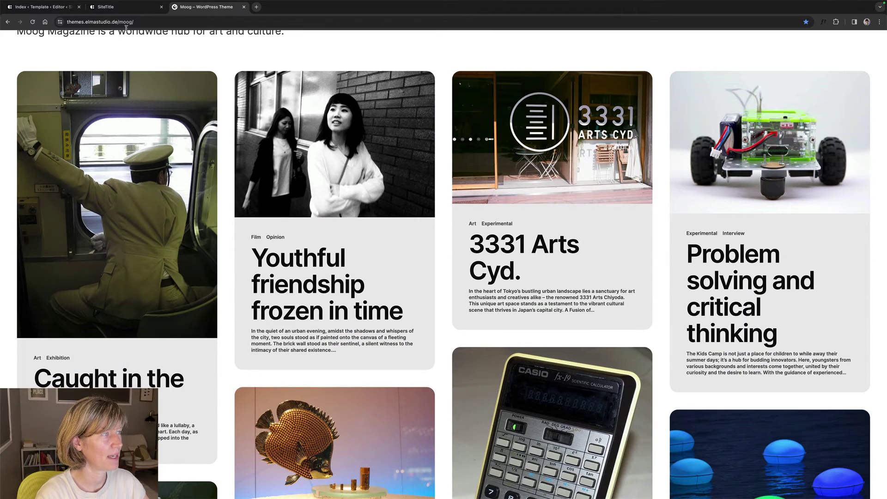
{"action": "left_click", "coordinate": [56, 7]}
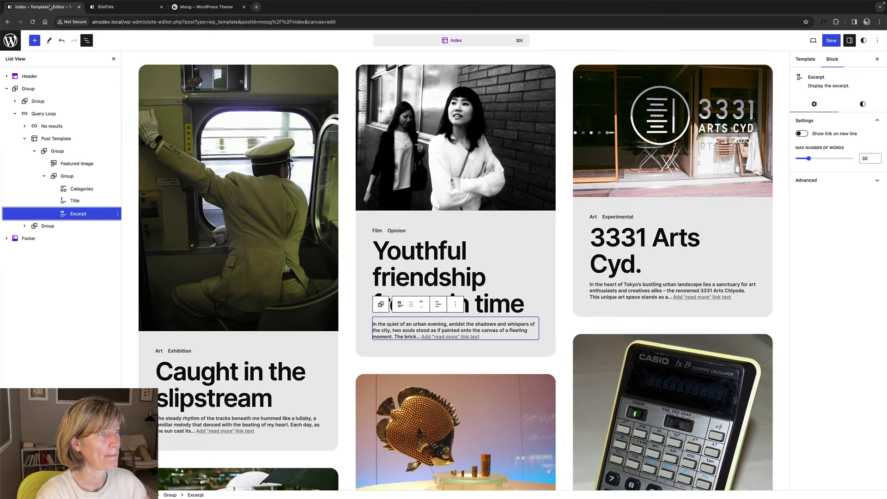
Save the Index template and return to the site editor overview
{"action": "left_click", "coordinate": [827, 41]}
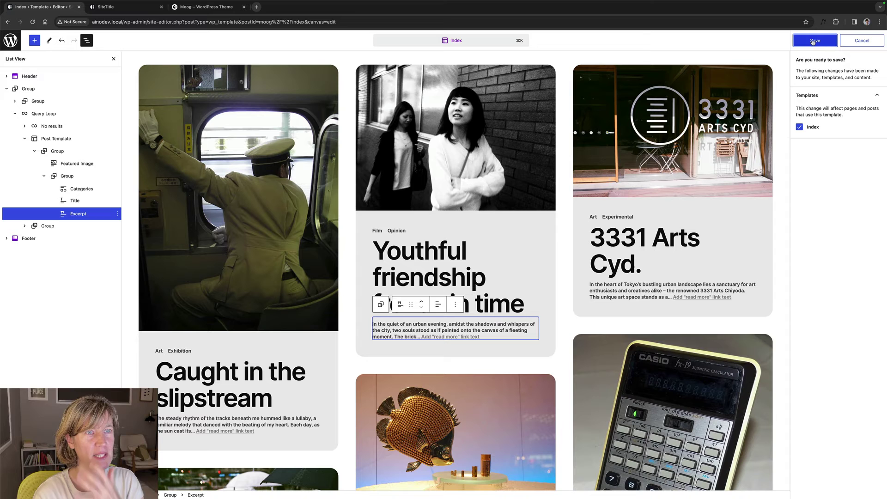
{"action": "left_click", "coordinate": [812, 41]}
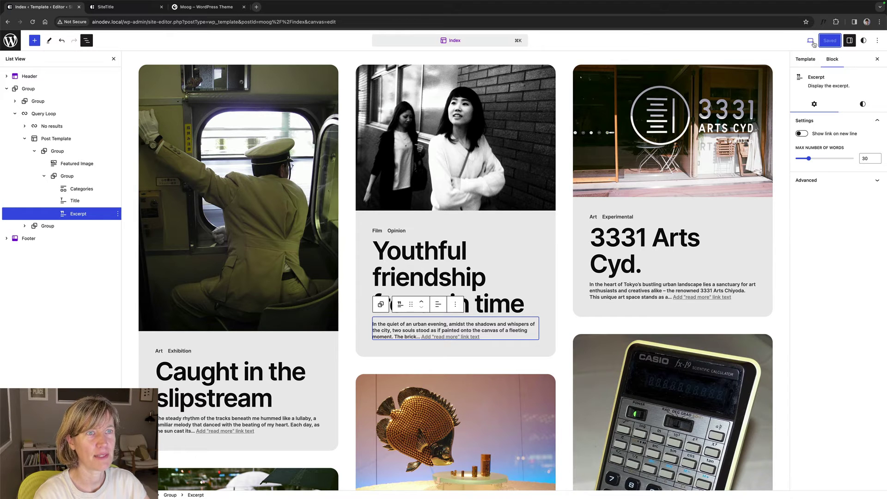
{"action": "left_click", "coordinate": [5, 42]}
{"action": "left_click", "coordinate": [10, 76]}
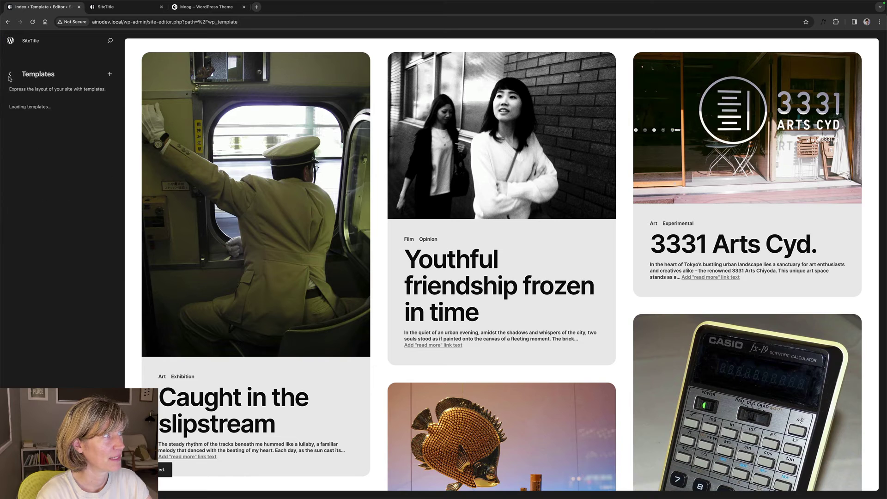
{"action": "left_click", "coordinate": [24, 110]}
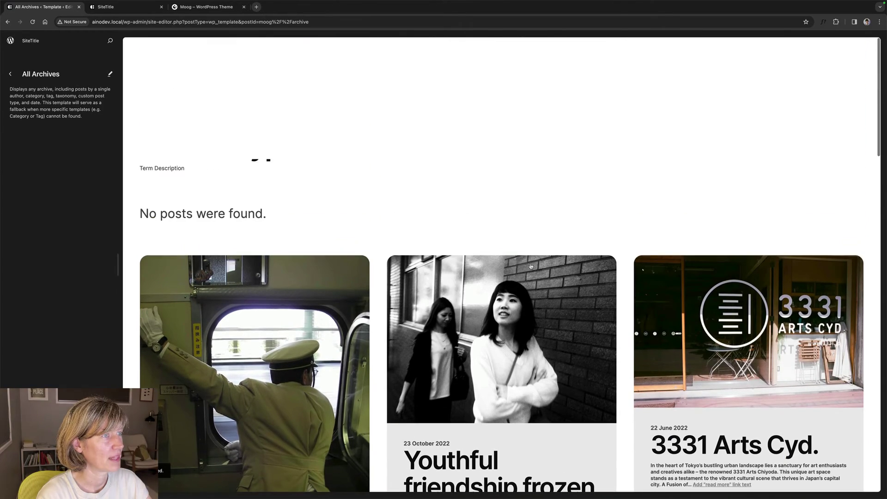
{"action": "scroll", "coordinate": [361, 219], "scroll_direction": "down", "scroll_amount": 5}
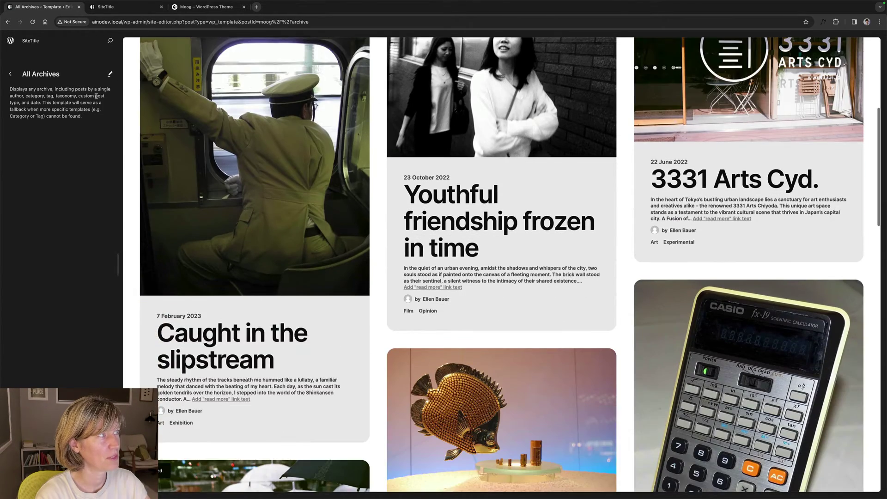
{"action": "left_click", "coordinate": [10, 75]}
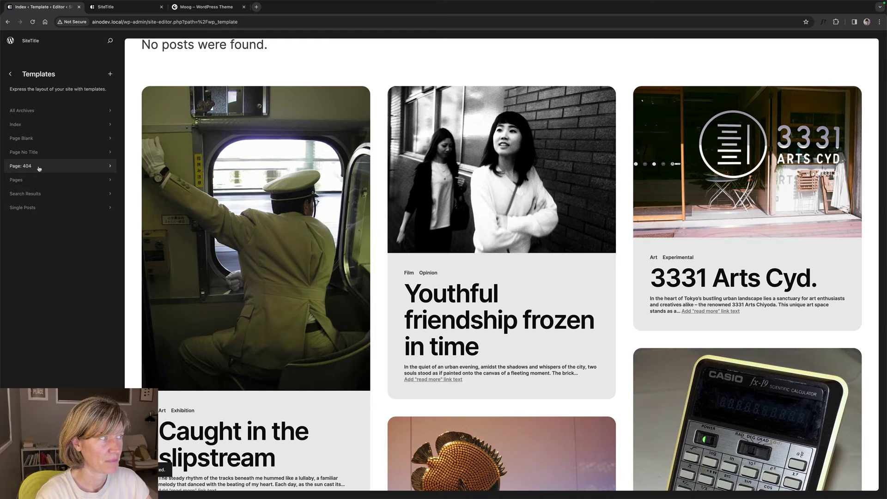
Preview the Page: 404 template, then back out through Templates to the Design panel
{"action": "left_click", "coordinate": [39, 167]}
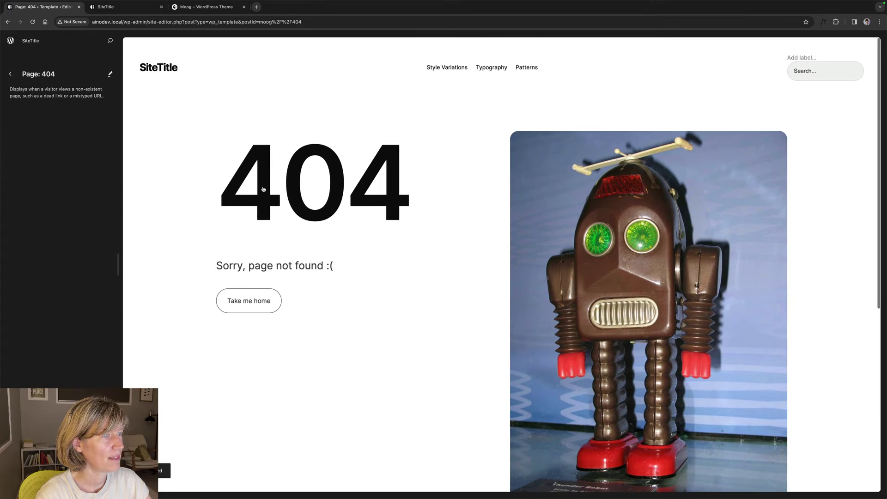
{"action": "left_click", "coordinate": [10, 74]}
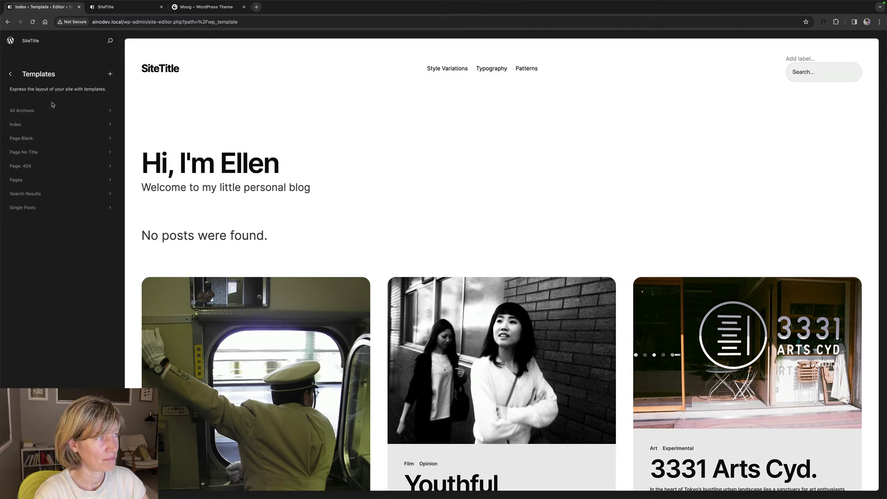
{"action": "left_click", "coordinate": [11, 75]}
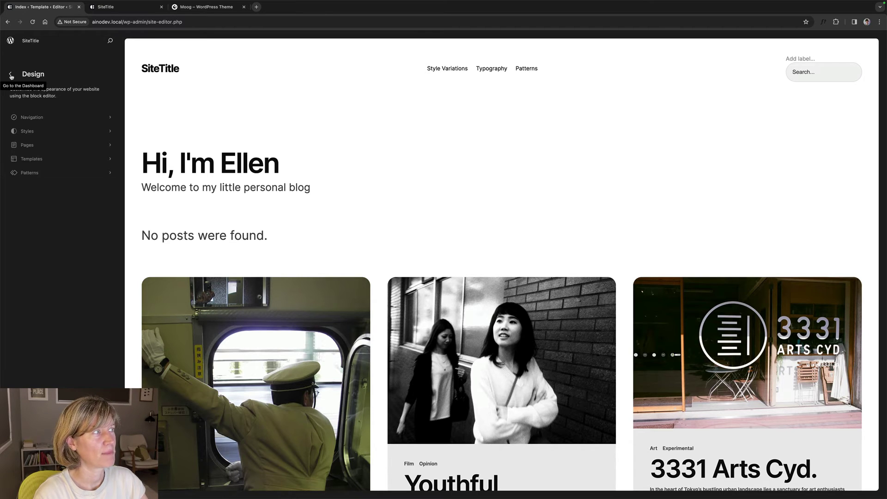
Under Appearance > Themes, view the Moog theme's details, then browse Add New Theme
{"action": "left_click", "coordinate": [11, 75]}
{"action": "mouse_move", "coordinate": [39, 158]}
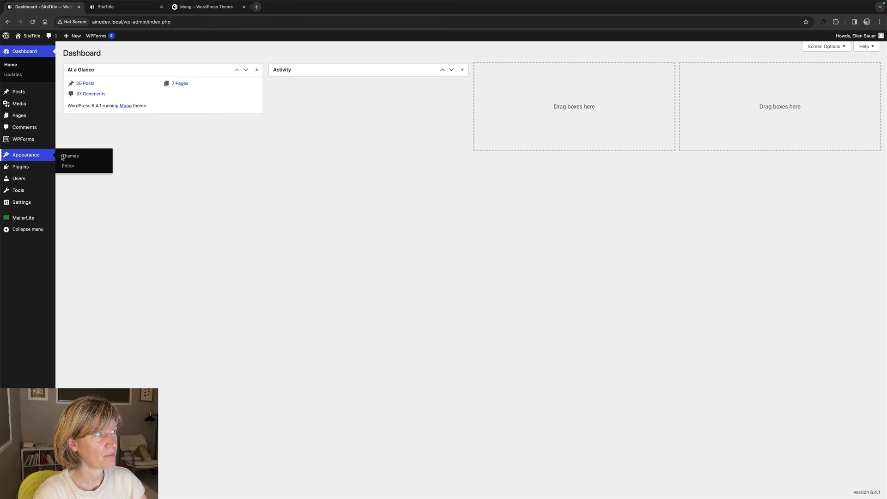
{"action": "left_click", "coordinate": [66, 156]}
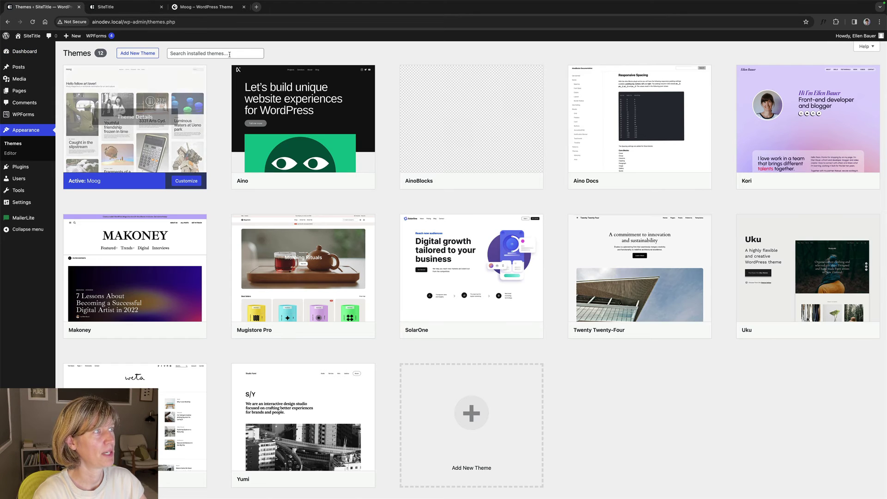
{"action": "left_click", "coordinate": [132, 116]}
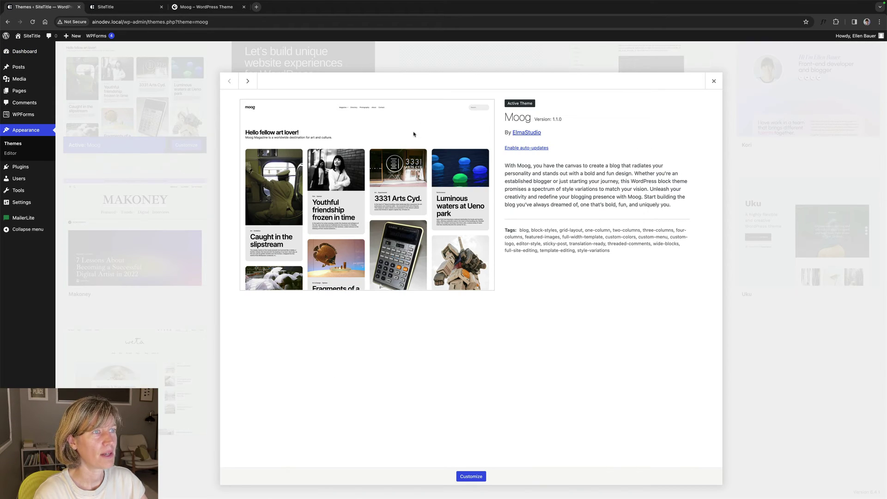
{"action": "left_click", "coordinate": [719, 87]}
{"action": "scroll", "coordinate": [277, 139], "scroll_direction": "up", "scroll_amount": 1}
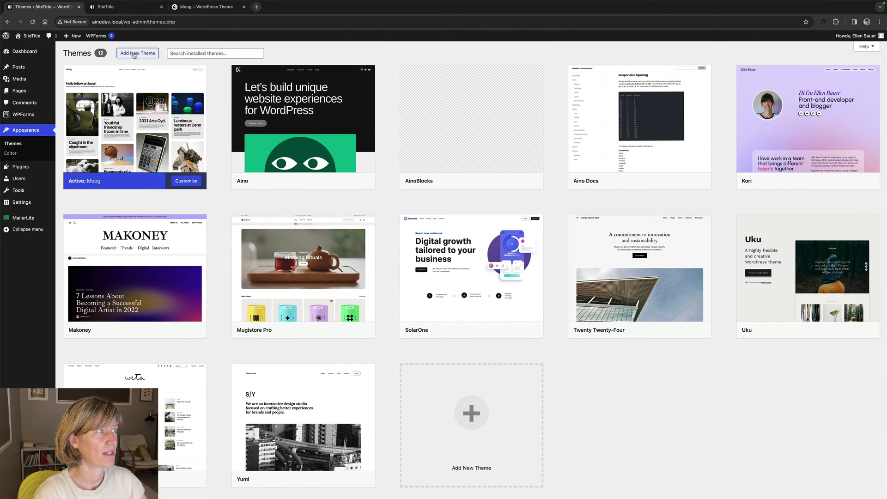
{"action": "left_click", "coordinate": [134, 54]}
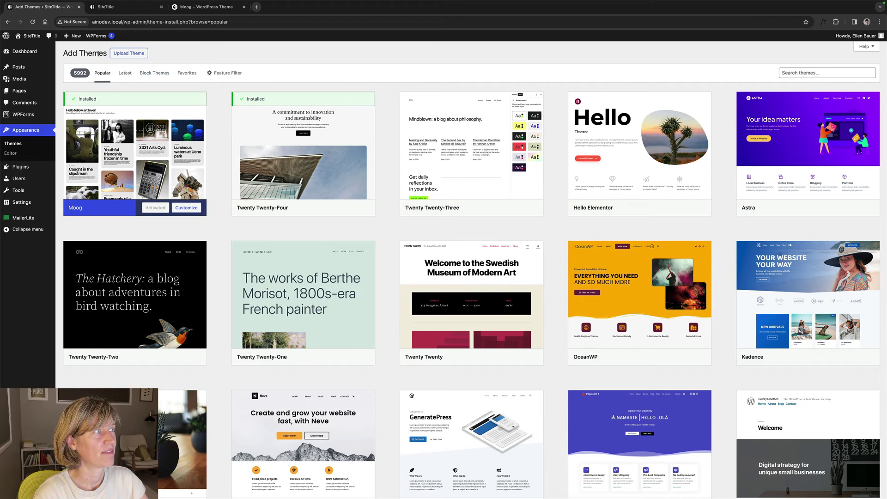
Filter the theme catalogue to the 513 Block Themes and scroll through them
{"action": "left_click", "coordinate": [155, 75]}
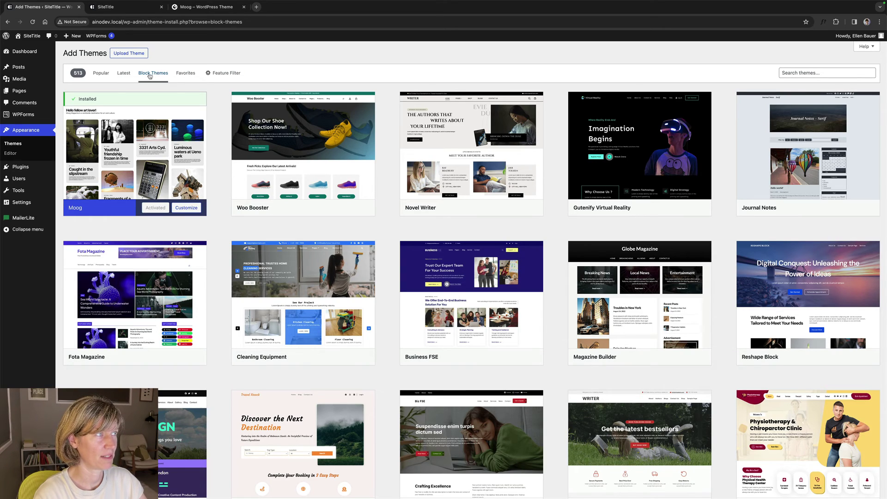
{"action": "scroll", "coordinate": [227, 157], "scroll_direction": "down", "scroll_amount": 5}
{"action": "scroll", "coordinate": [259, 138], "scroll_direction": "up", "scroll_amount": 5}
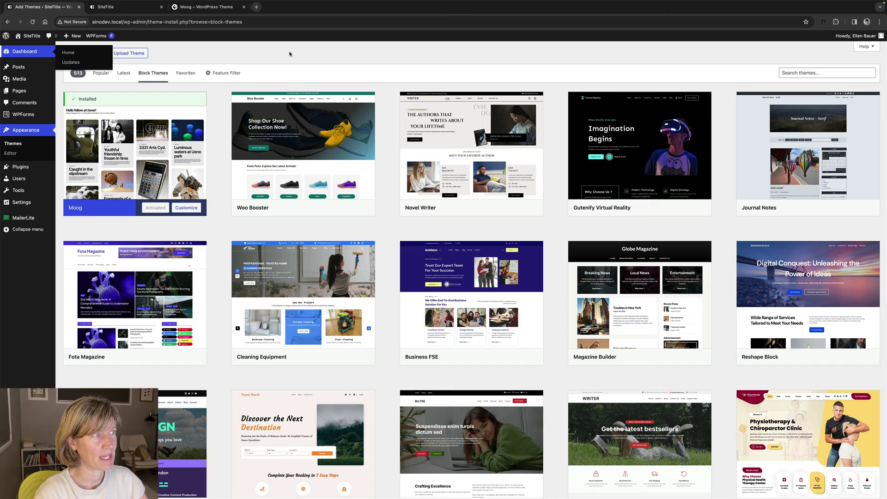
{"action": "left_click", "coordinate": [14, 51]}
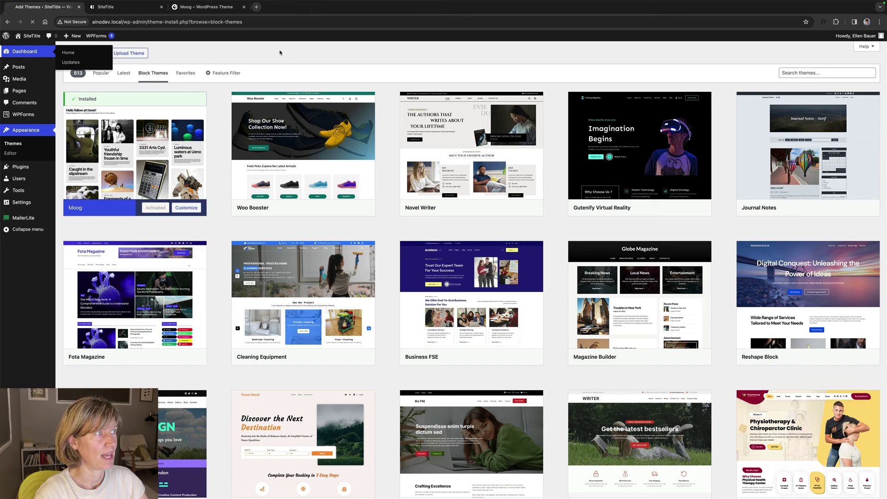